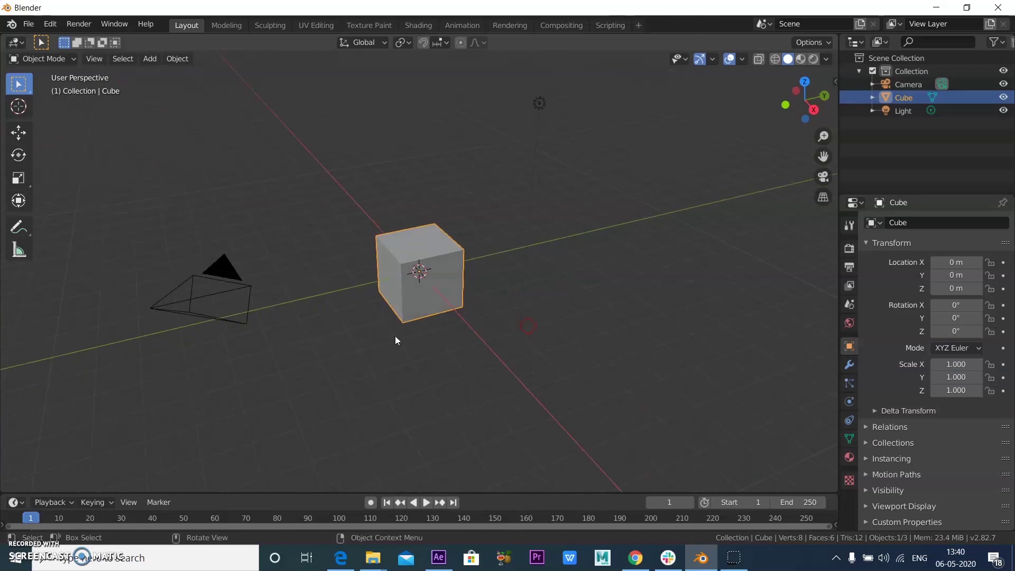
Orbit around the default cube and zoom in and out to examine it from several angles and distances.
middle_click_drag(566, 362, 605, 356)
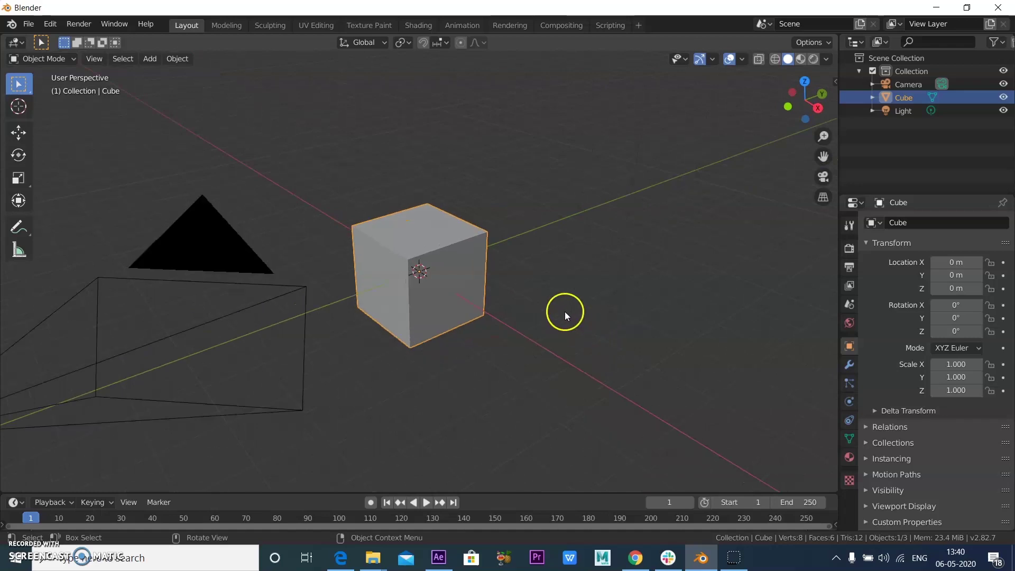
middle_click_drag(605, 328, 563, 356)
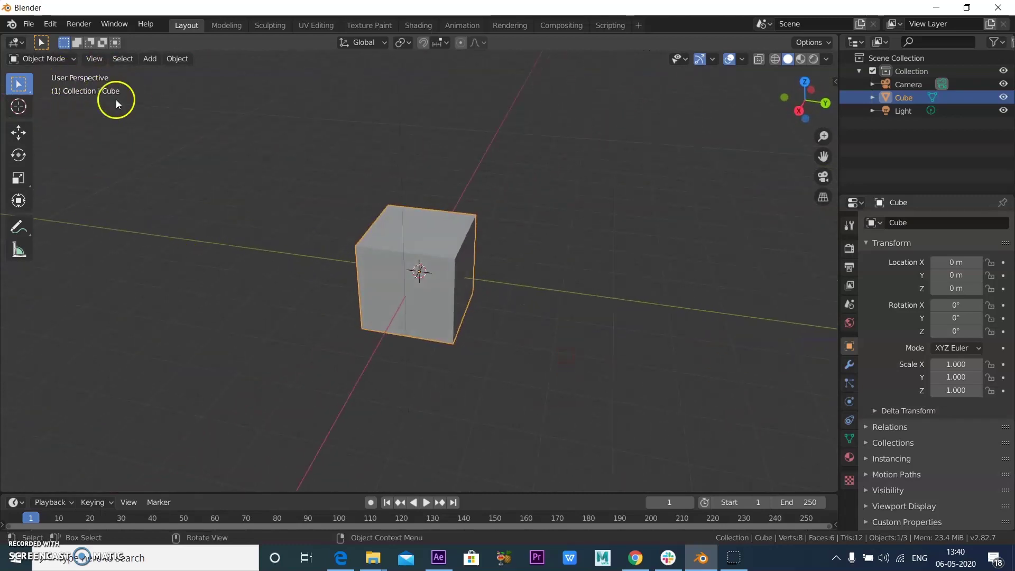
middle_click_drag(331, 293, 382, 295)
middle_click_drag(562, 238, 573, 256)
scroll(488, 312, "down", 4)
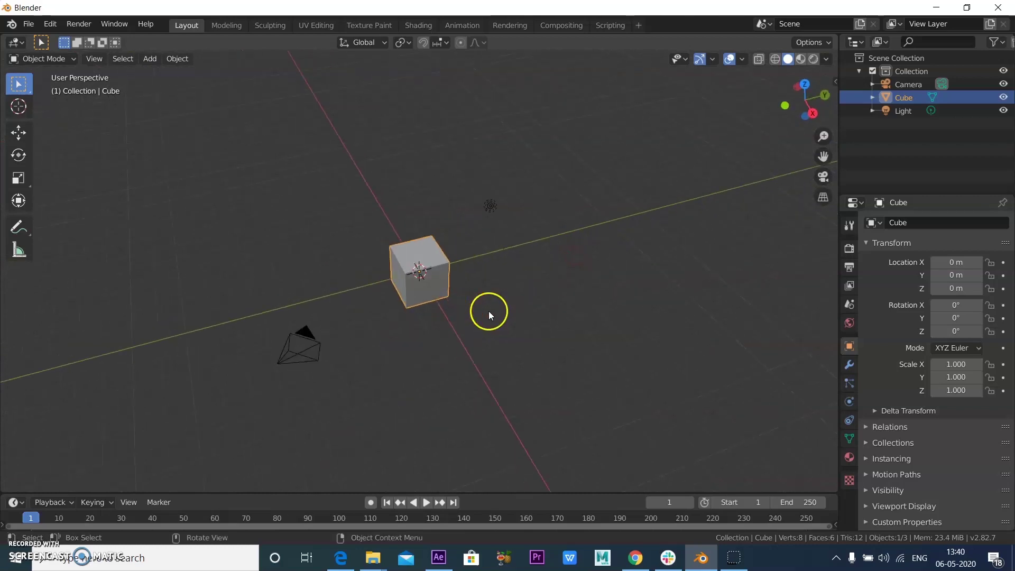
scroll(474, 307, "up", 7)
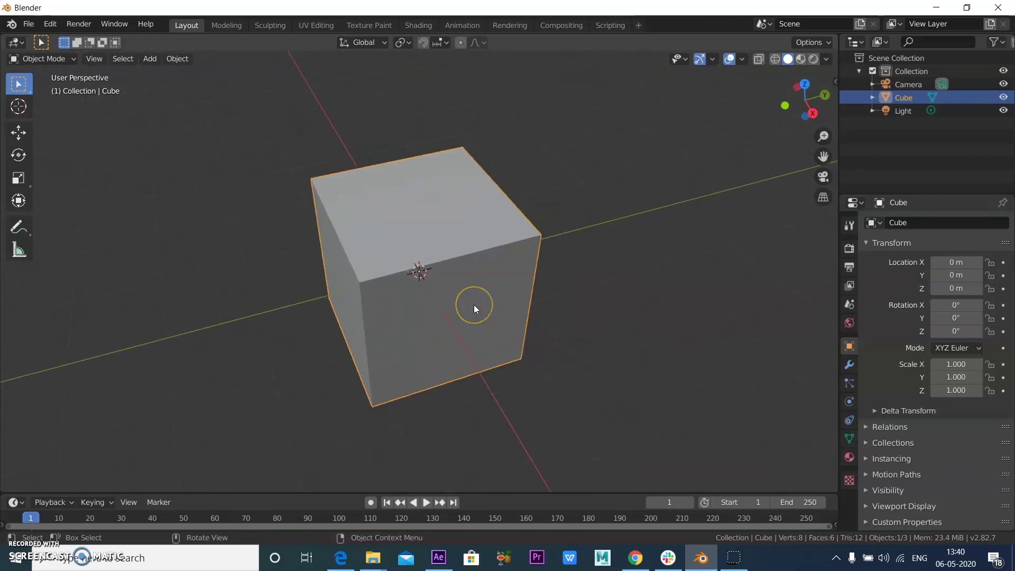
scroll(474, 305, "down", 9)
scroll(474, 305, "up", 7)
scroll(474, 305, "down", 3)
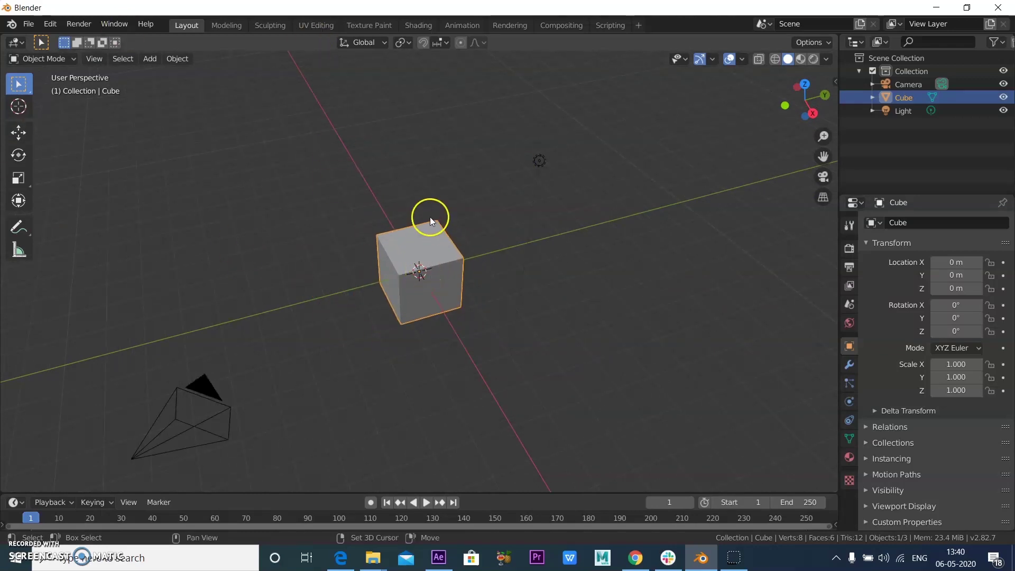
Pan, zoom and orbit the 3D viewport to examine the cube, camera and light from different positions.
middle_click_drag(430, 217, 461, 188, "shift")
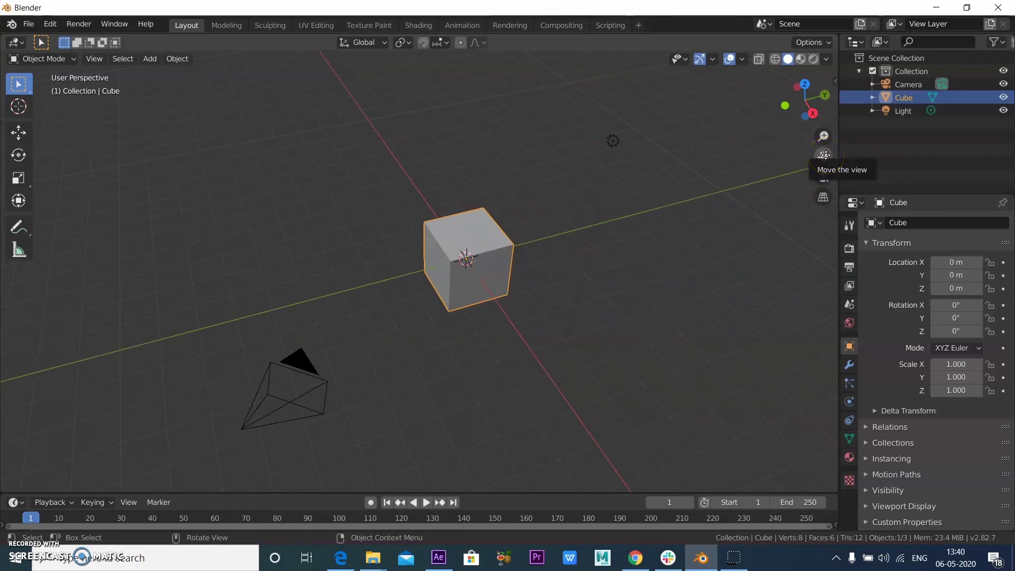
left_click_drag(825, 154, 305, 52)
left_click_drag(825, 59, 785, 175)
left_click_drag(823, 136, 832, 169)
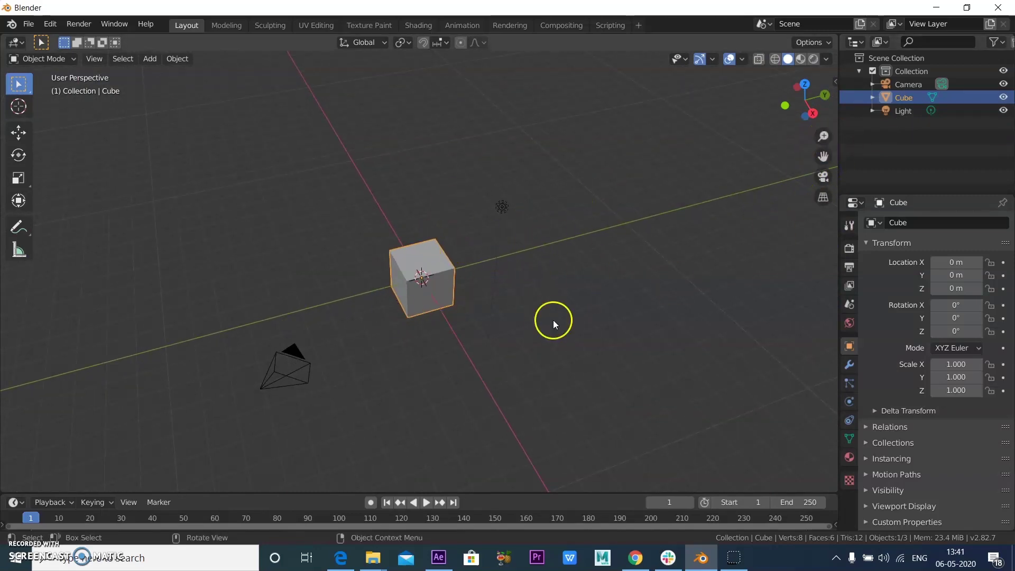
mouse_move(570, 285)
middle_mouse_down()
mouse_move(544, 320)
mouse_move(407, 274)
mouse_move(573, 271)
mouse_move(477, 293)
mouse_move(566, 304)
mouse_move(579, 289)
middle_mouse_up()
scroll(449, 345, "down", 3)
scroll(450, 344, "up", 6)
scroll(449, 344, "down", 6)
scroll(449, 344, "up", 5)
scroll(449, 344, "up", 4)
scroll(450, 344, "down", 6)
scroll(449, 344, "up", 3)
mouse_move(547, 294)
middle_mouse_down("shift")
mouse_move(478, 312)
mouse_move(613, 194)
mouse_move(520, 301)
mouse_move(661, 237)
mouse_move(458, 239)
mouse_move(421, 301)
mouse_move(442, 355)
mouse_move(571, 320)
mouse_move(550, 279)
middle_mouse_up("shift")
scroll(550, 278, "down", 3)
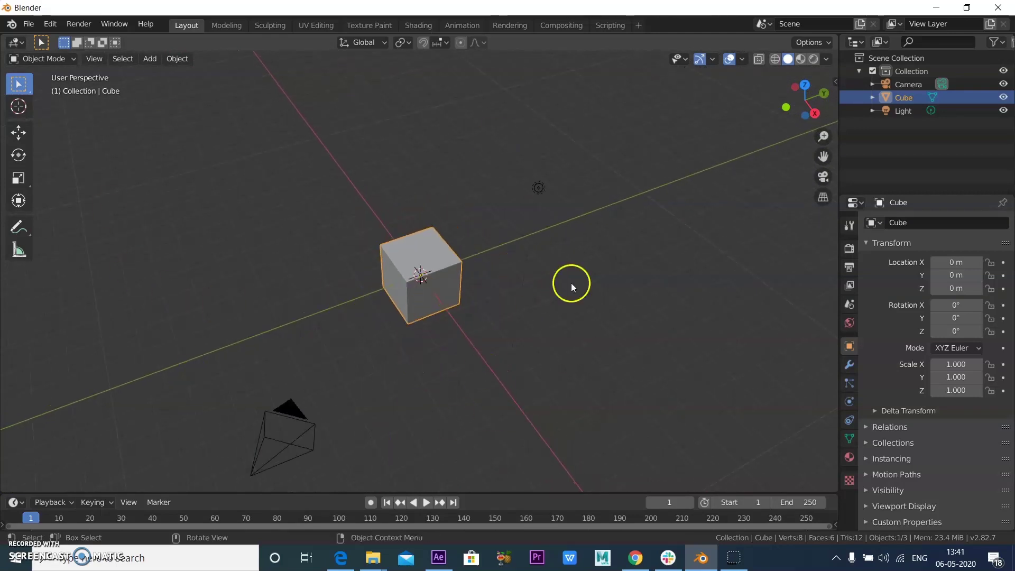
Split the 3D viewport into quad view and try to orbit the top, front and right orthographic views.
left_click(93, 59)
mouse_move(125, 339)
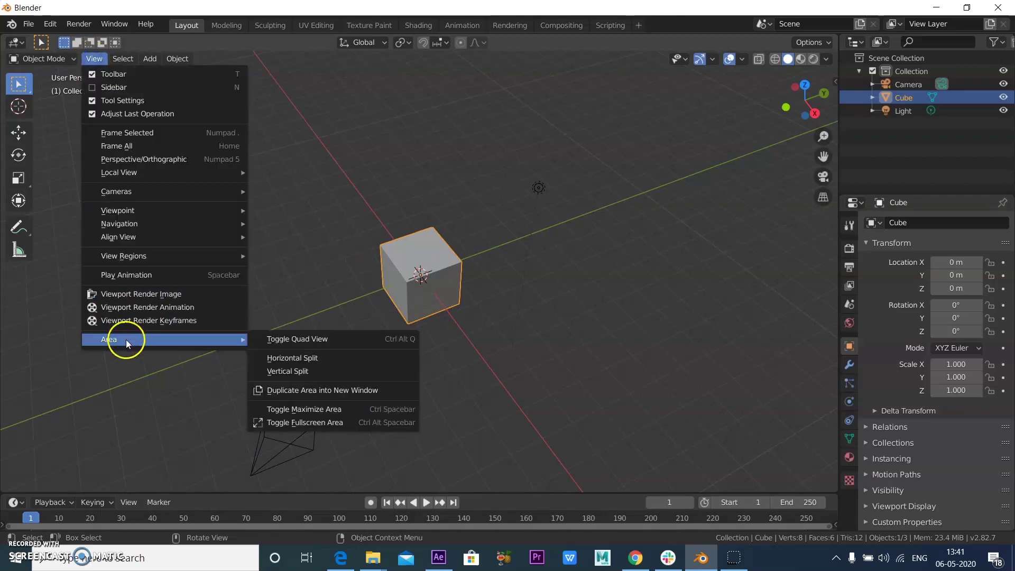
left_click(295, 340)
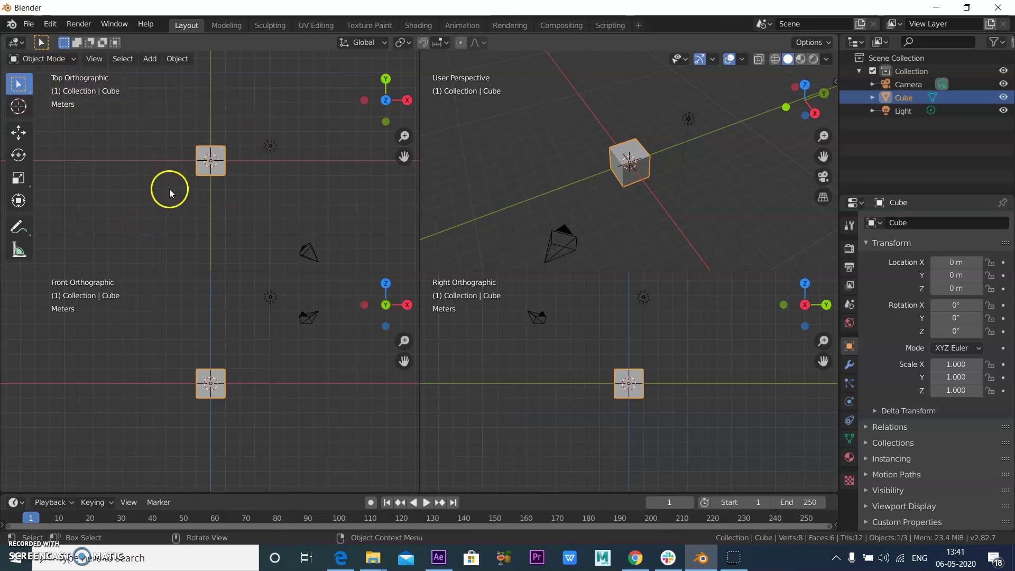
middle_click_drag(293, 189, 248, 160)
middle_click_drag(290, 103, 215, 138)
middle_click_drag(469, 381, 397, 413)
middle_click_drag(703, 375, 665, 394)
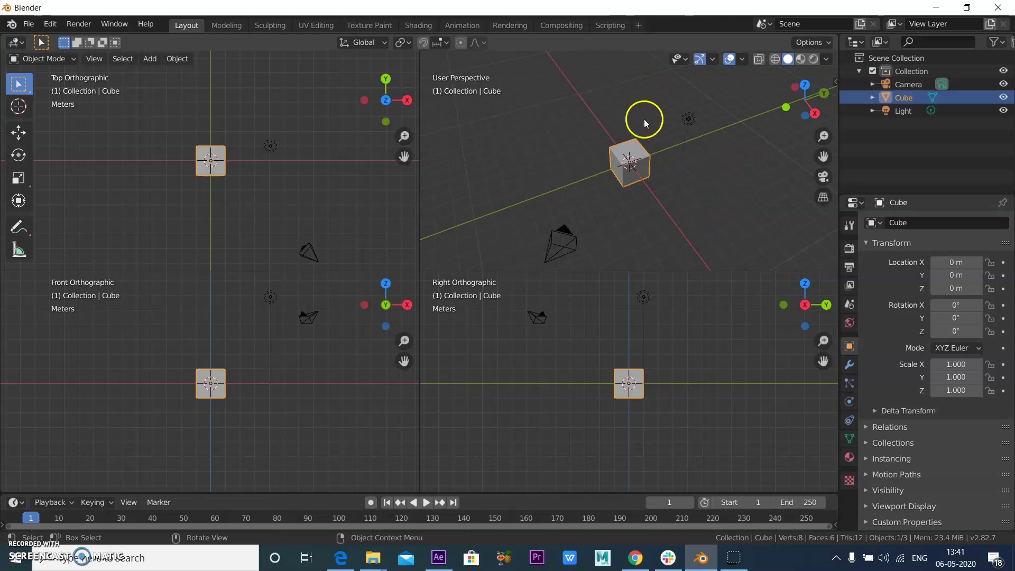
Orbit the user perspective quadrant to examine the cube from other angles.
middle_click_drag(655, 201, 514, 168)
middle_click_drag(568, 185, 811, 200)
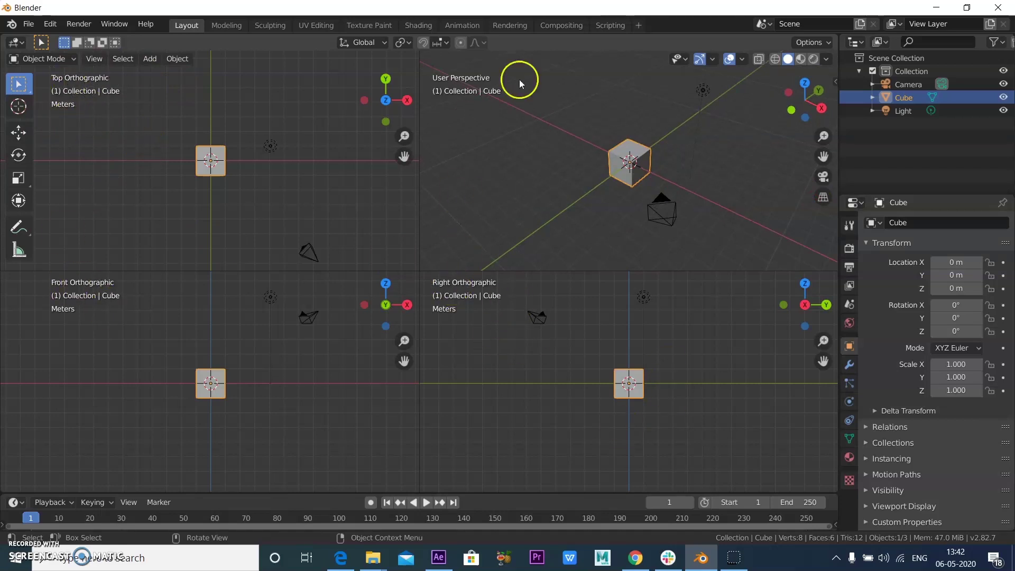
middle_click_drag(569, 154, 566, 179)
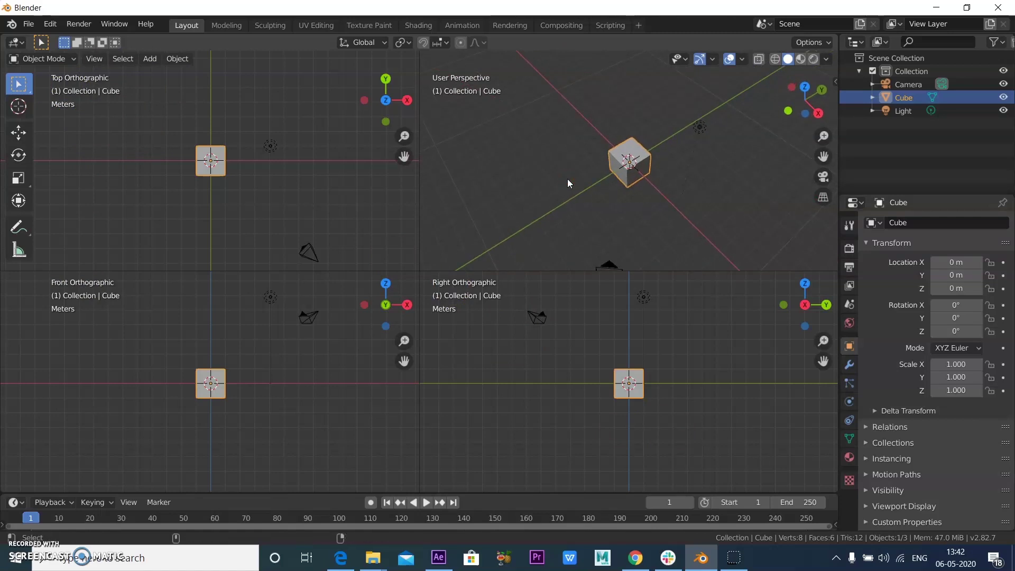
Turn quad view off, on and off again, ending in the single perspective view.
key("ctrl+alt+q")
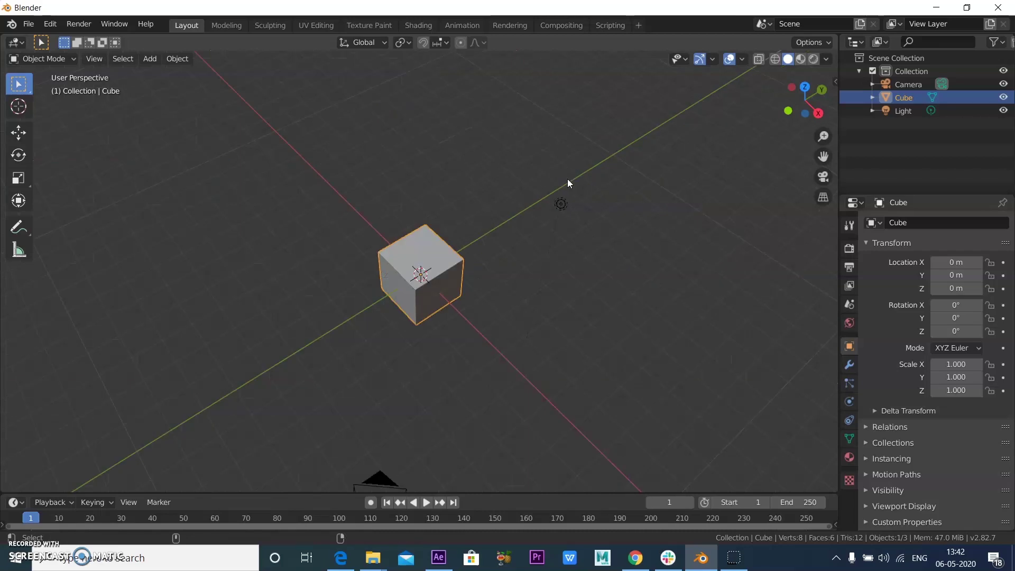
left_click(428, 273)
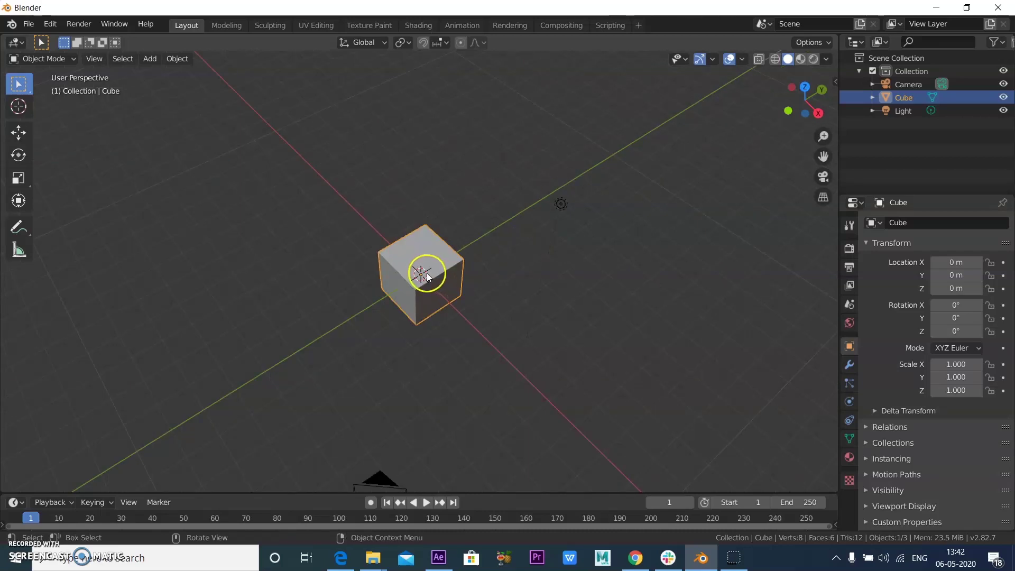
key("ctrl+alt+q")
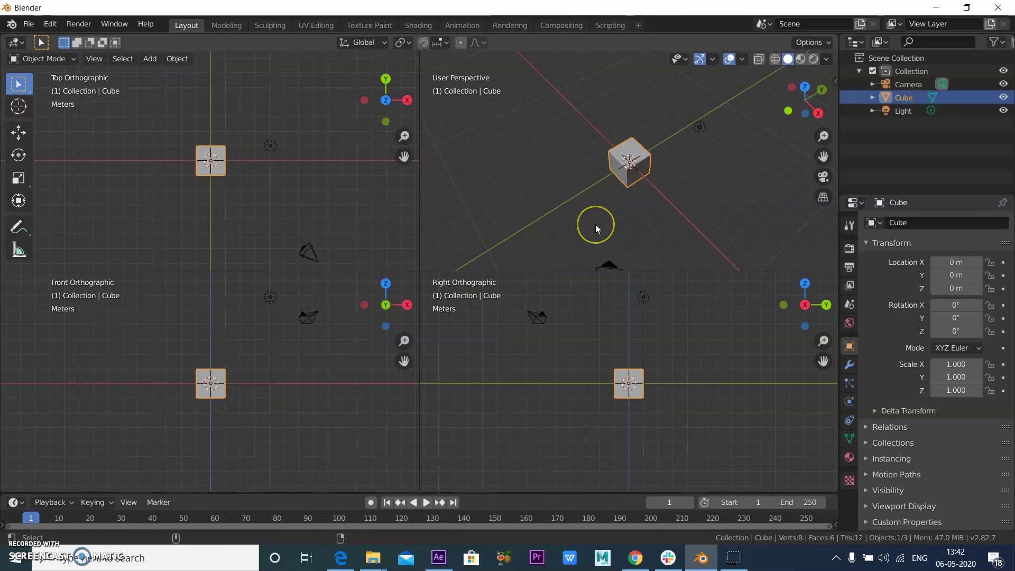
key("ctrl+alt+q")
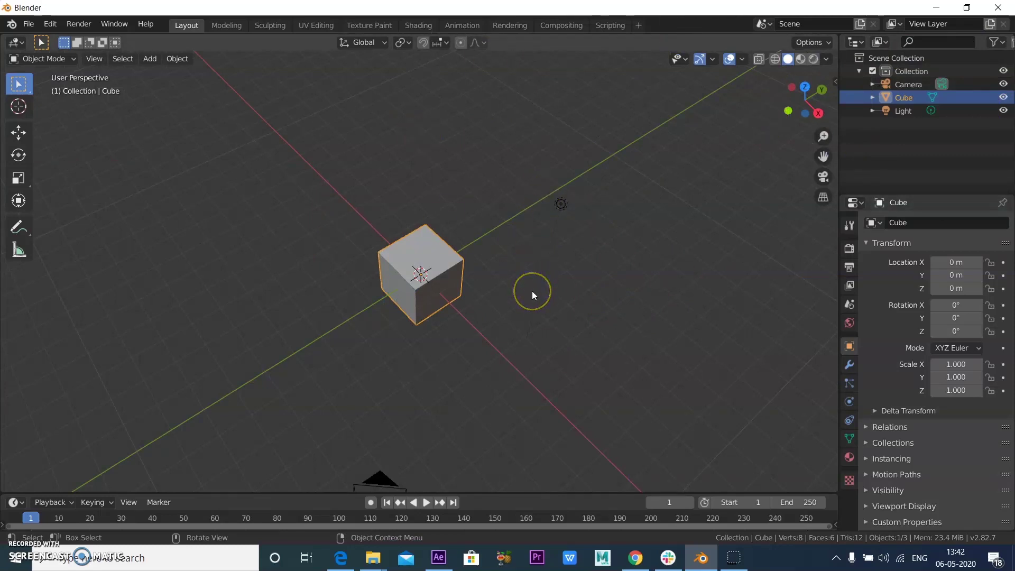
Maximize the 3D viewport, look at the scene from farther away, and restore the full layout.
key("ctrl+space")
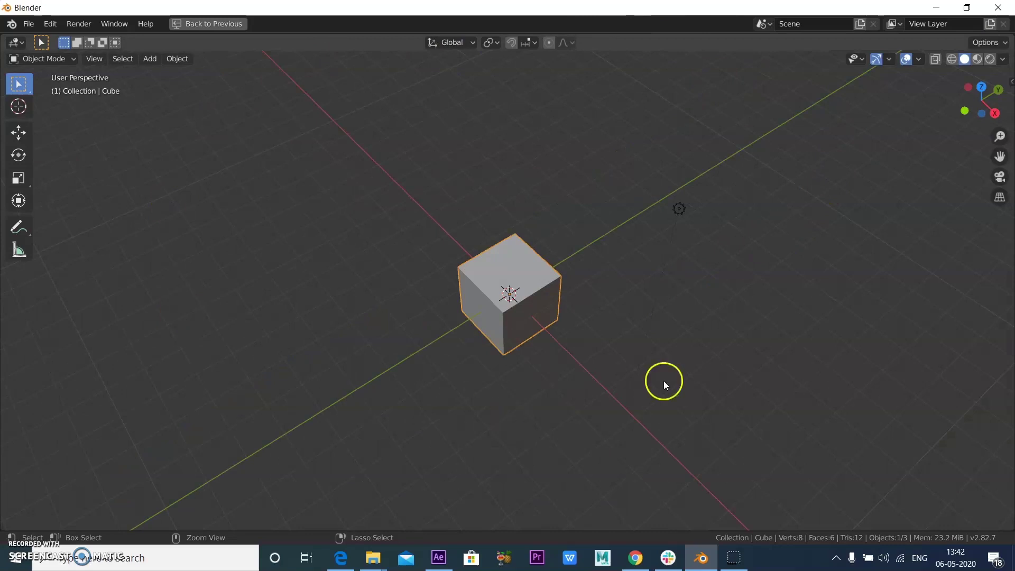
scroll(566, 350, "down", 5)
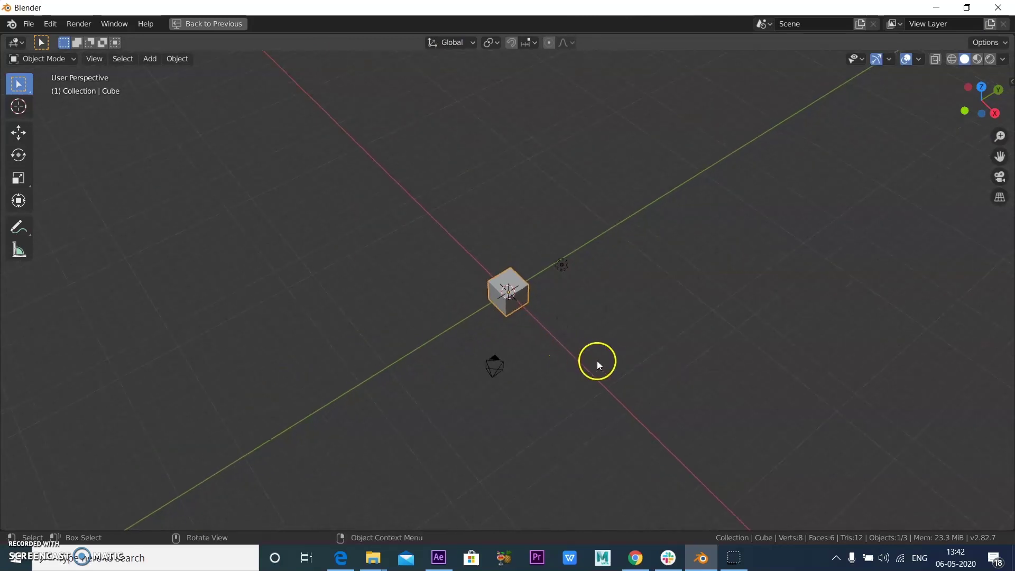
middle_click_drag(606, 359, 576, 362)
key("ctrl+space")
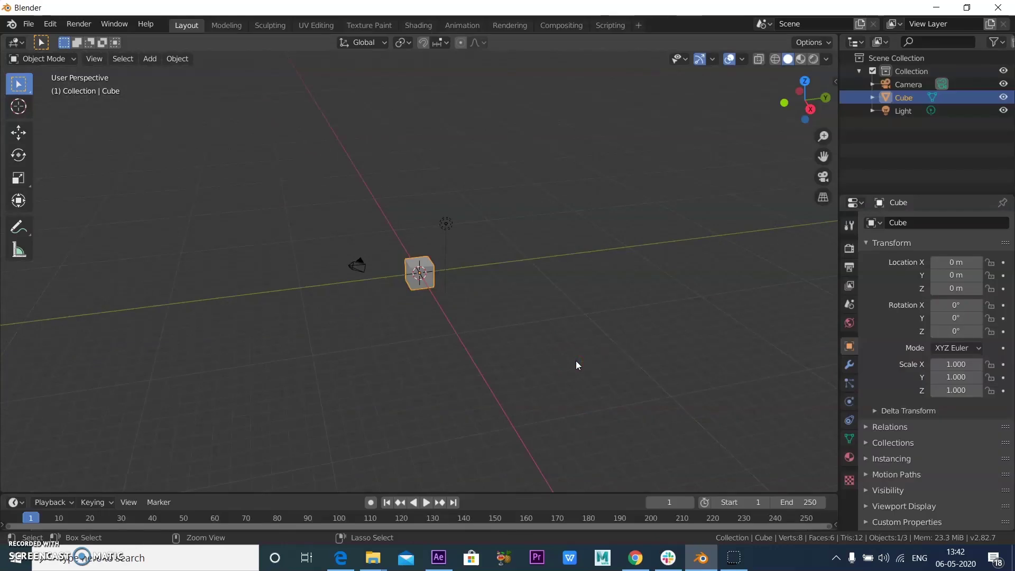
Maximize the Outliner and the Properties editor one after the other, restoring the full layout each time.
key("ctrl+space")
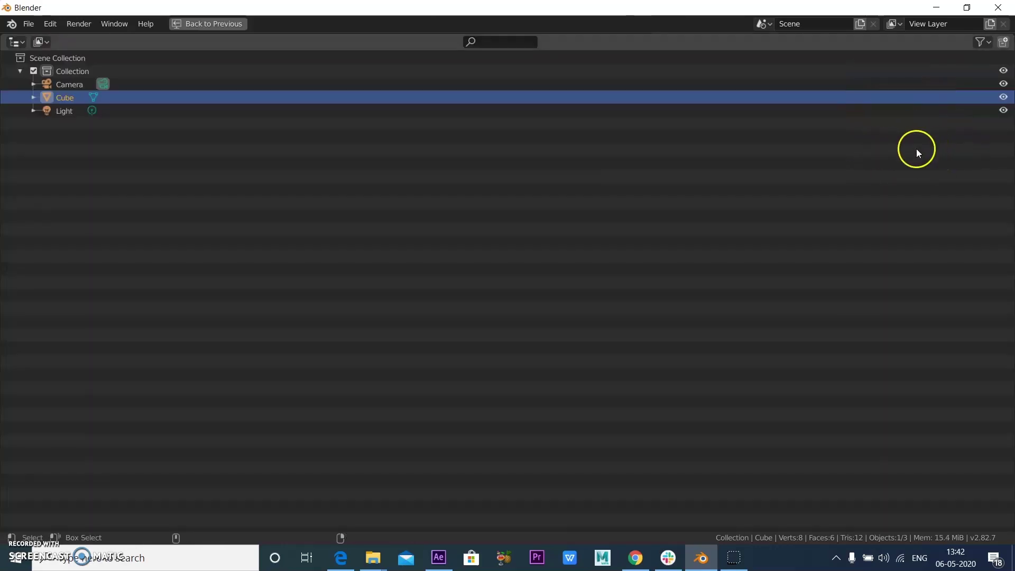
key("ctrl+space")
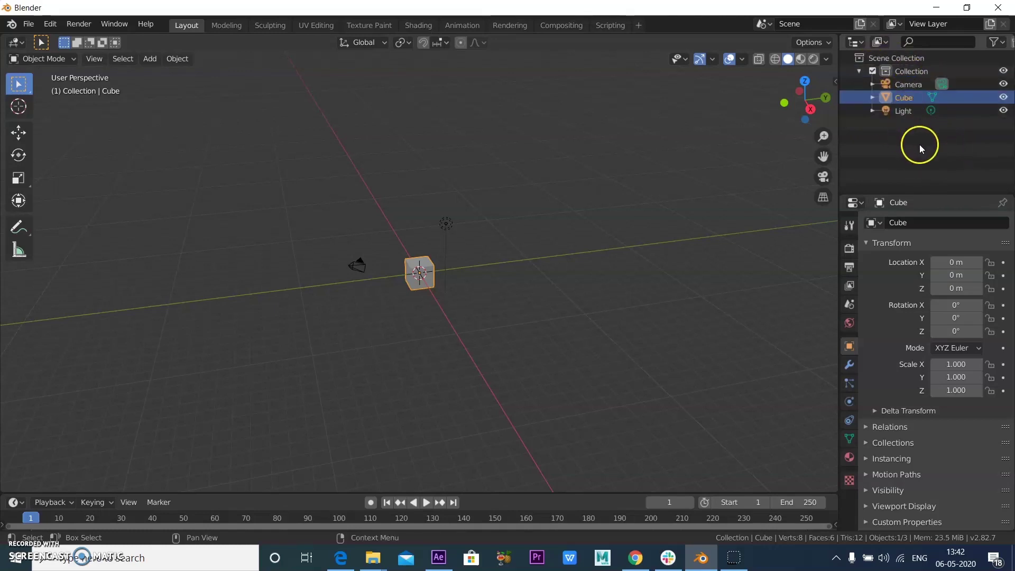
key("ctrl+space")
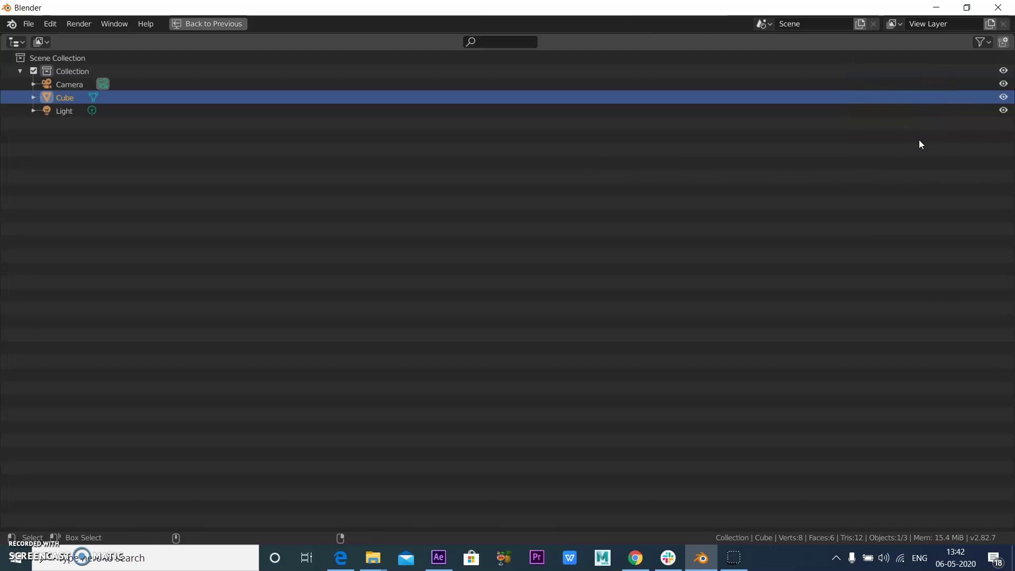
key("ctrl+space")
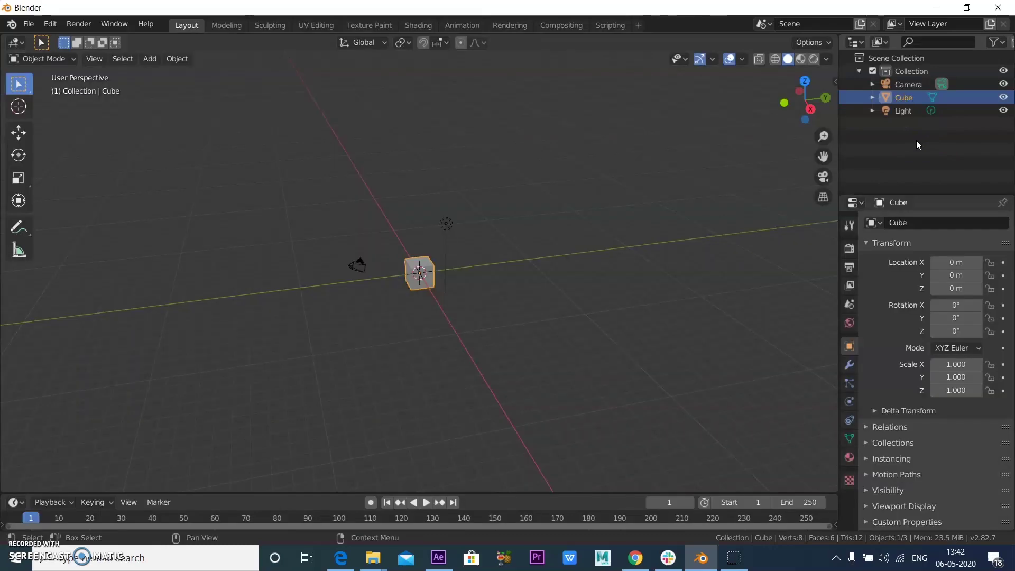
key("ctrl+space")
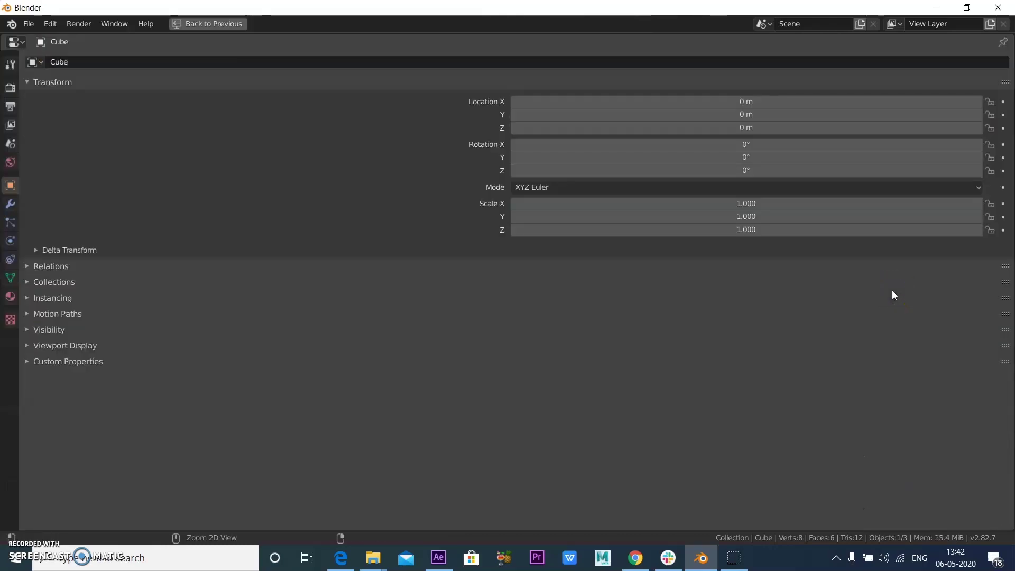
key("ctrl+space")
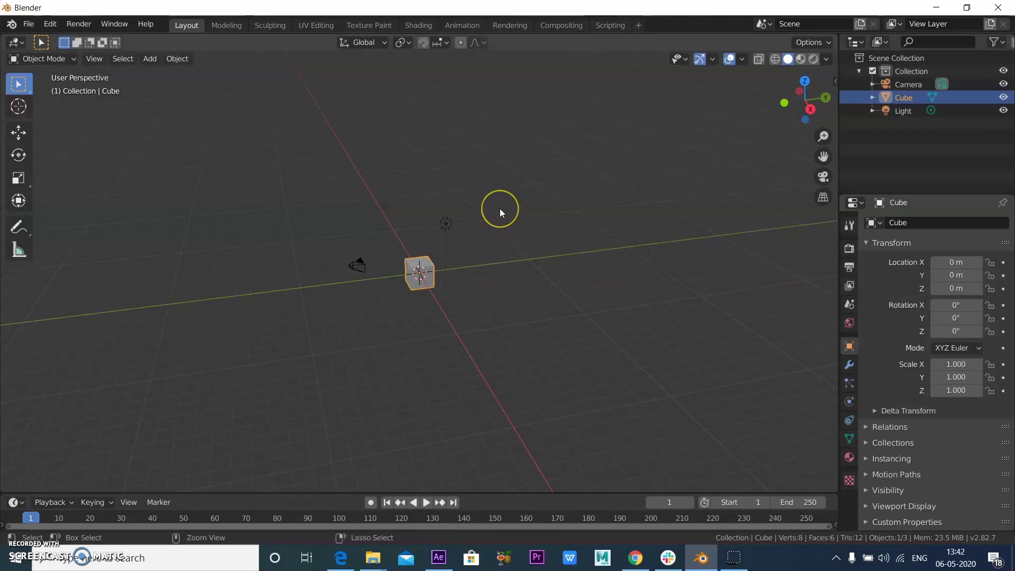
Toggle the area under the pointer between maximized and normal size several times, ending in the full layout.
key("ctrl+space")
key("ctrl+space")
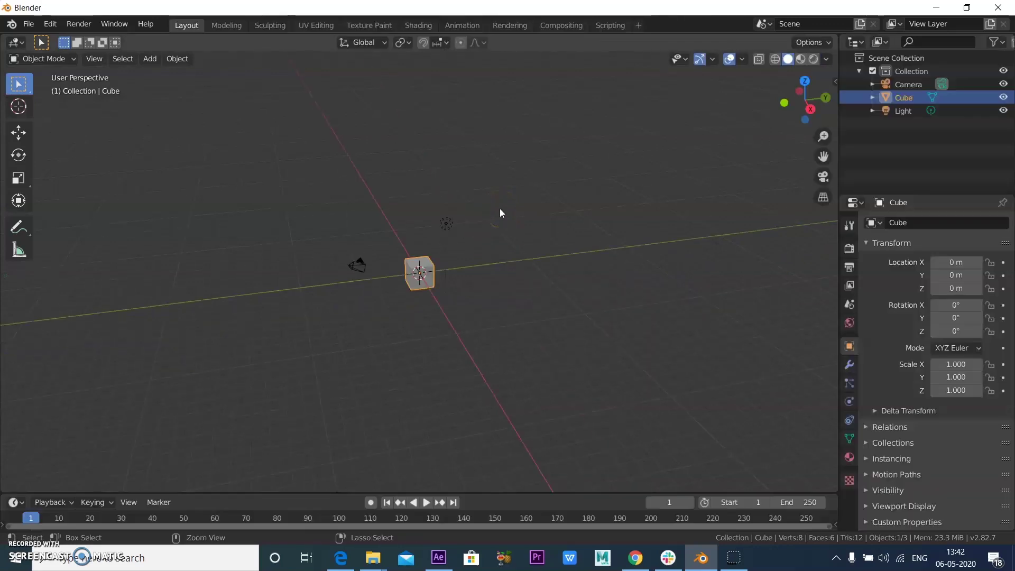
key("ctrl+space")
key("ctrl+space")
key("ctrl+space")
key("ctrl+space")
key("ctrl+space")
key("ctrl+space")
key("ctrl+space")
key("ctrl+space")
Show the selection tool variants and activate the Select Box tool.
middle_click_drag(565, 238, 371, 329)
scroll(373, 328, "up", 7)
scroll(440, 331, "down", 2)
middle_click_drag(462, 362, 544, 351)
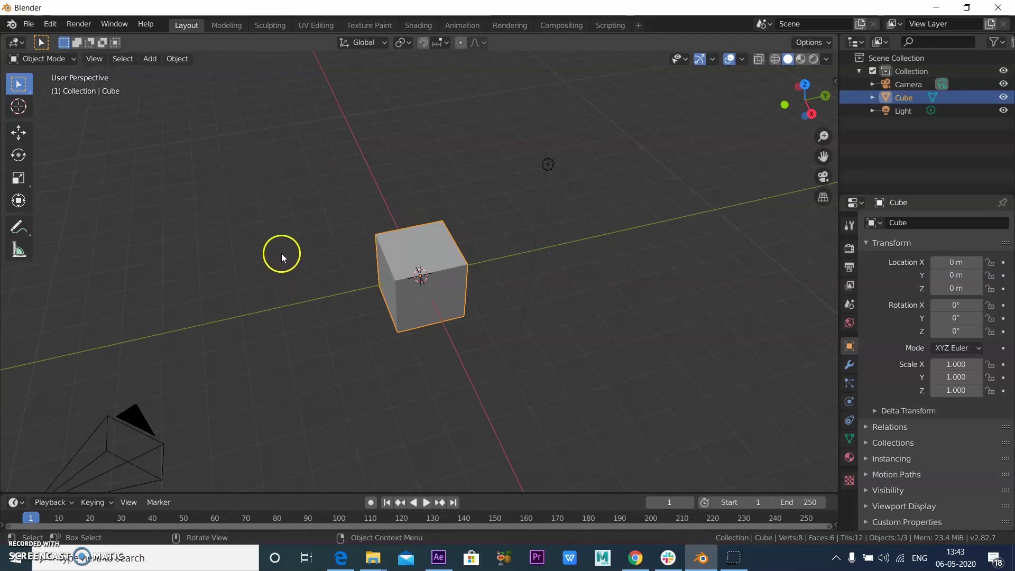
left_click(19, 83)
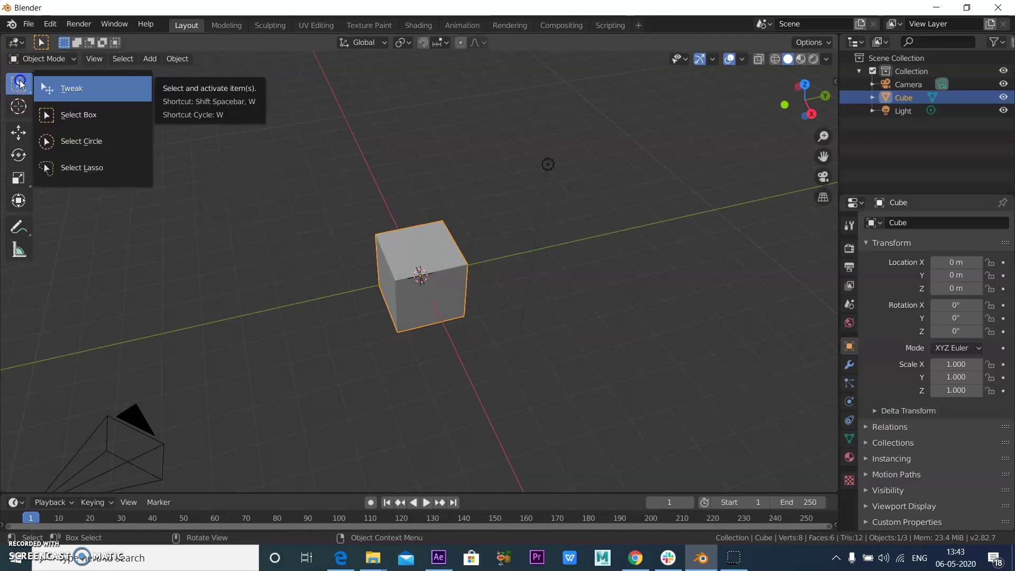
left_click(20, 84)
left_click(20, 84)
left_click(20, 84)
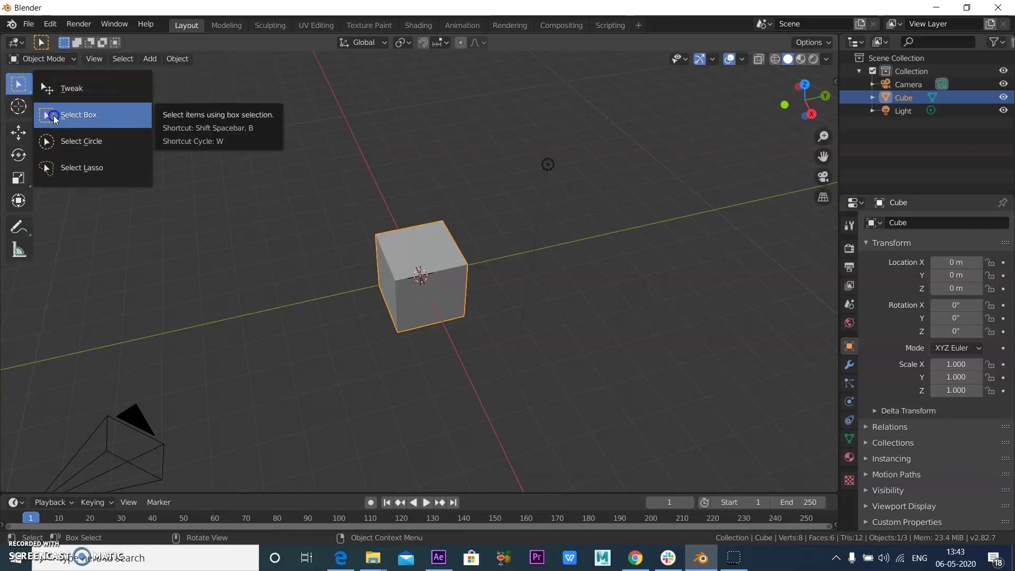
left_click(54, 116)
left_click(53, 115)
Switch to the Tweak selection tool and select the cube, camera and light individually, ending on the cube.
left_click(21, 85)
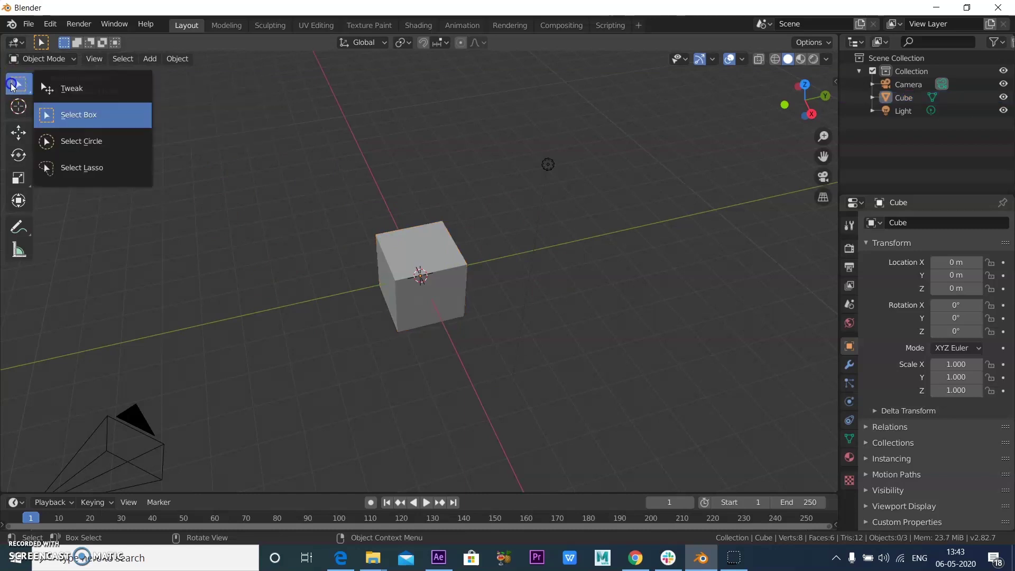
left_click(46, 88)
left_click(452, 269)
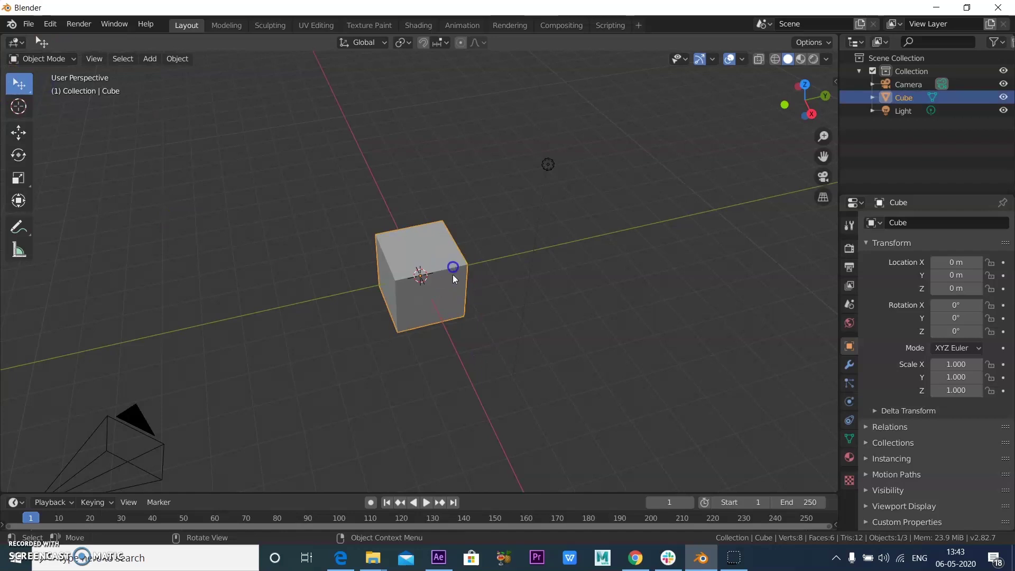
left_click(120, 455)
scroll(494, 268, "down", 3)
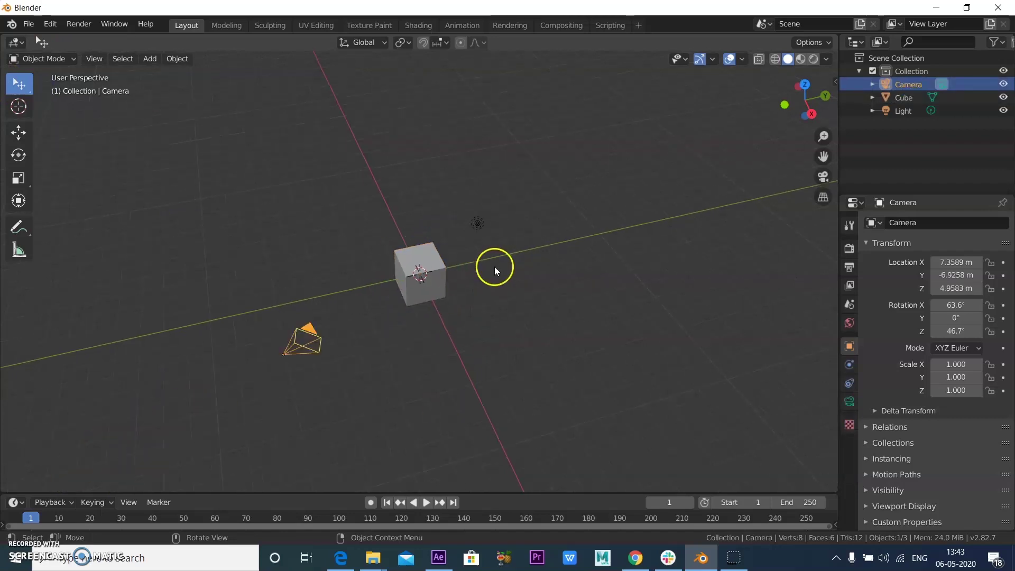
left_click(478, 223)
left_click(406, 293)
Select the light and add the cube to the selection.
left_click(473, 223)
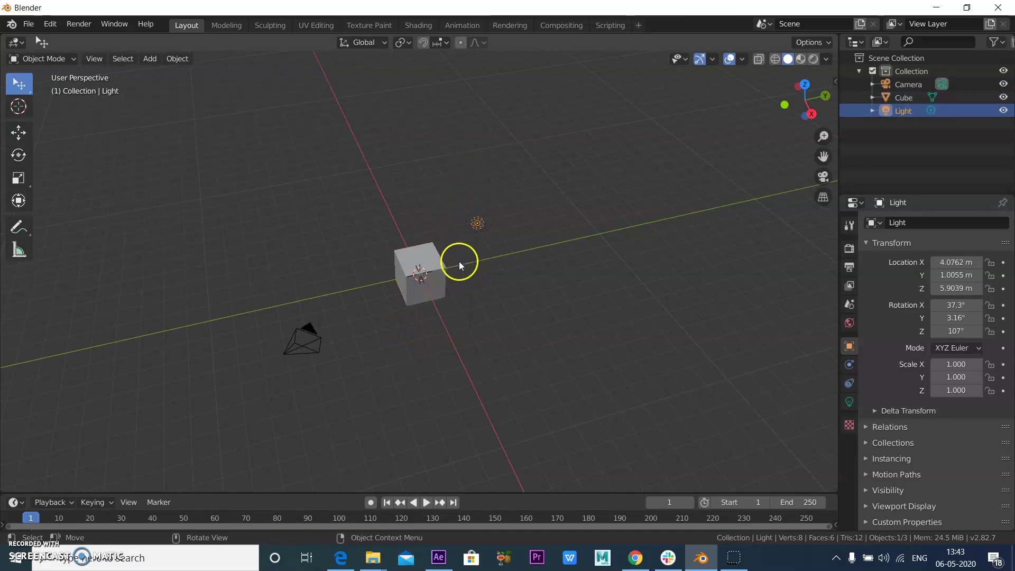
left_click(446, 270, "shift")
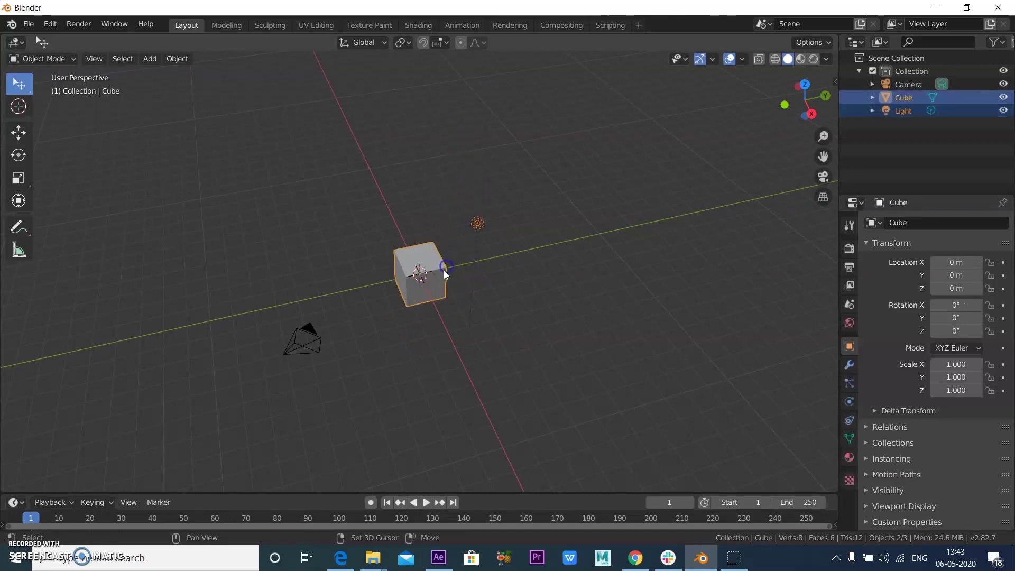
Add the camera to the selection so all three objects are selected, then select only the cube.
left_click(312, 347, "shift")
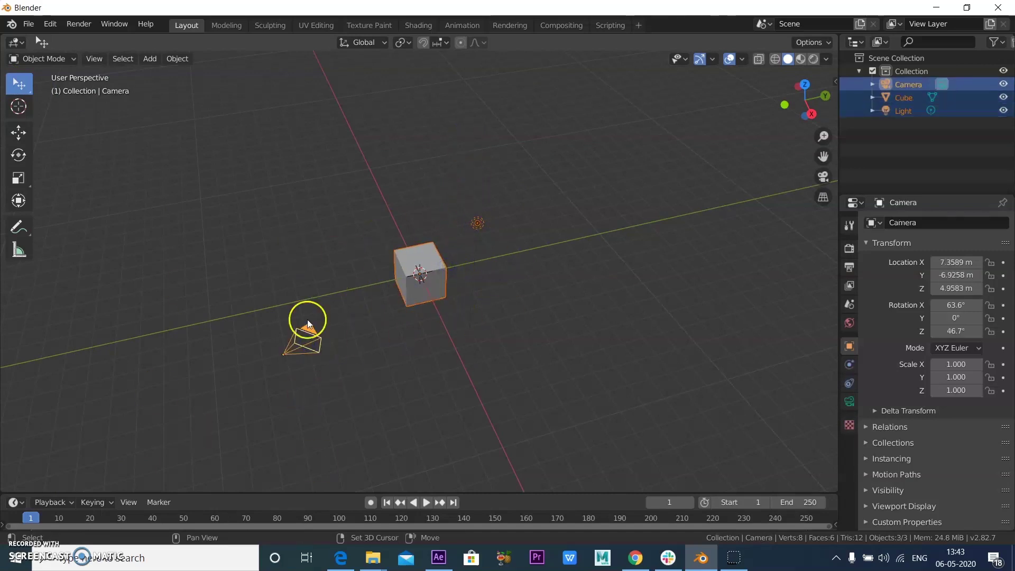
left_click(489, 307)
left_click(446, 276)
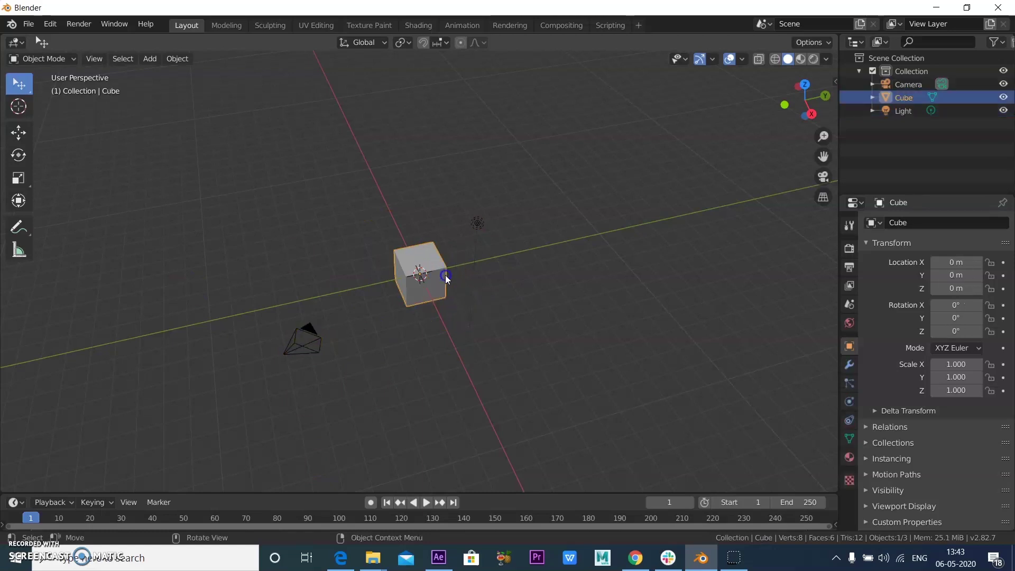
Select the light, cube and camera one at a time from the scene's object list, ending on the camera.
left_click(902, 110)
left_click(903, 97)
left_click(907, 84)
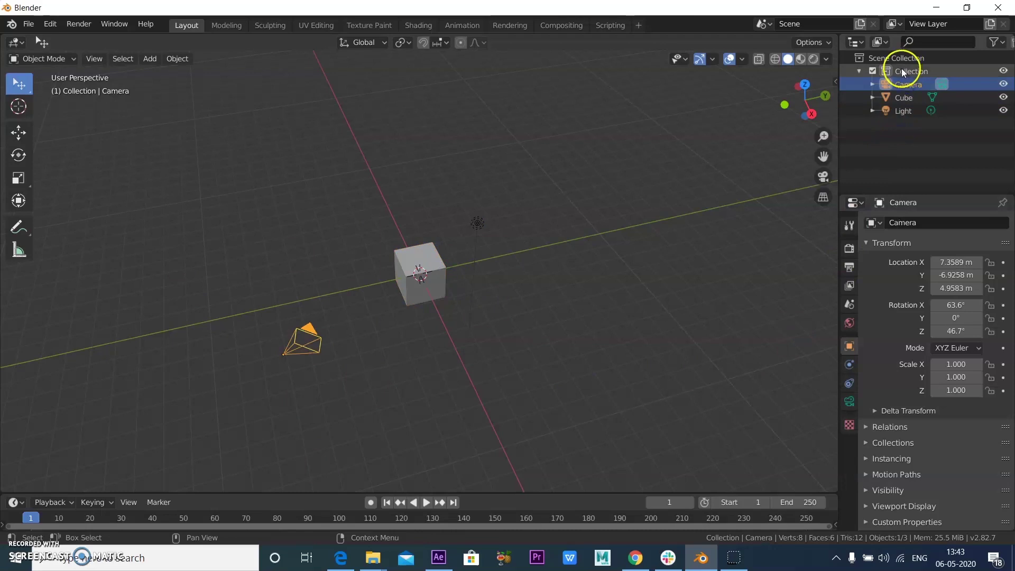
left_click(905, 97)
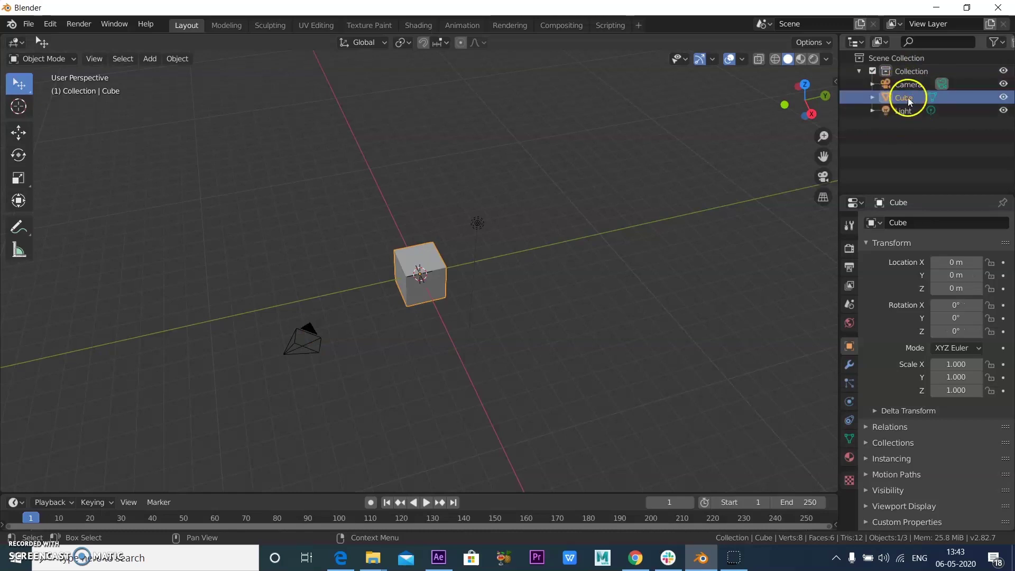
left_click(904, 113)
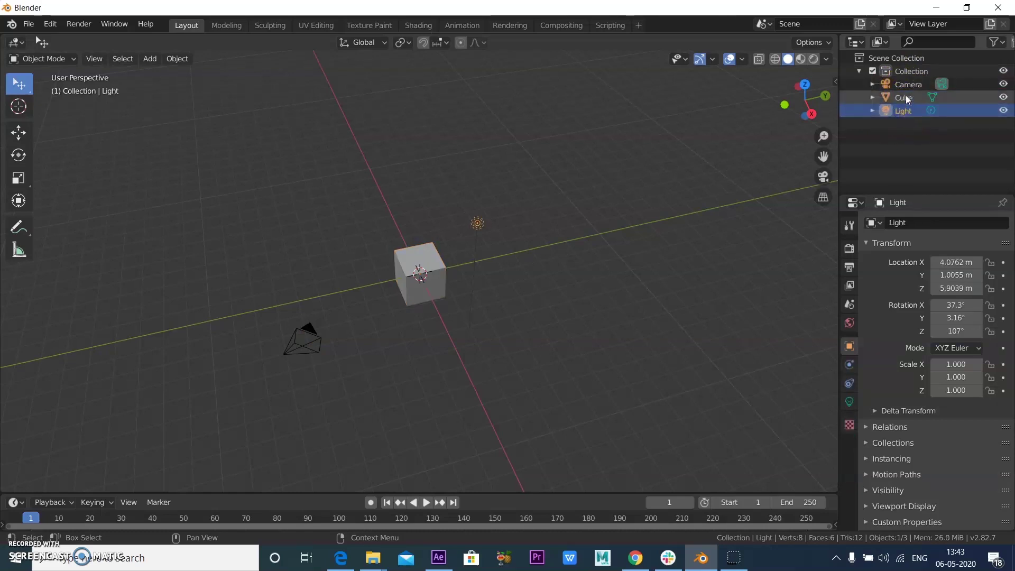
left_click(907, 99)
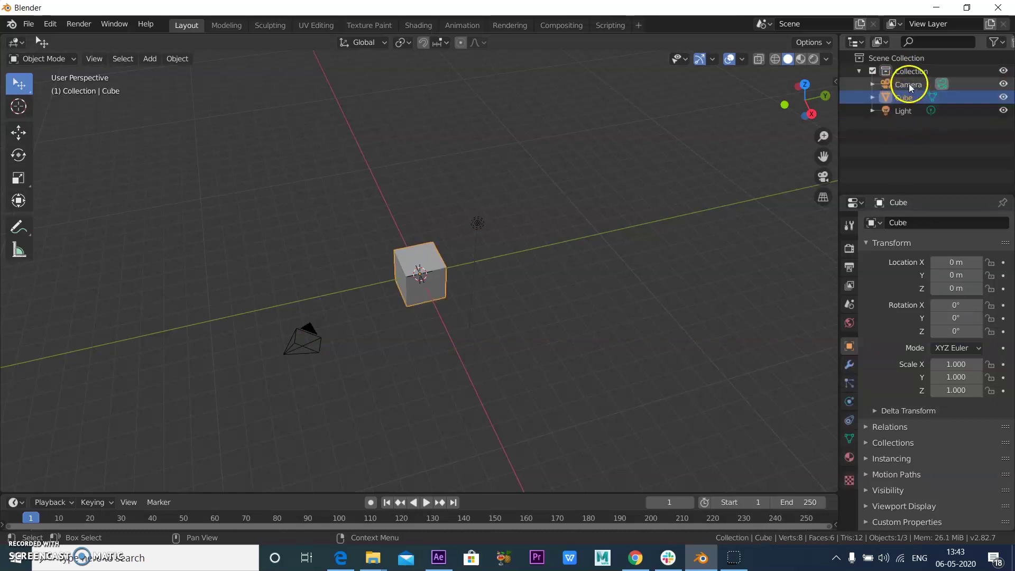
left_click(909, 86)
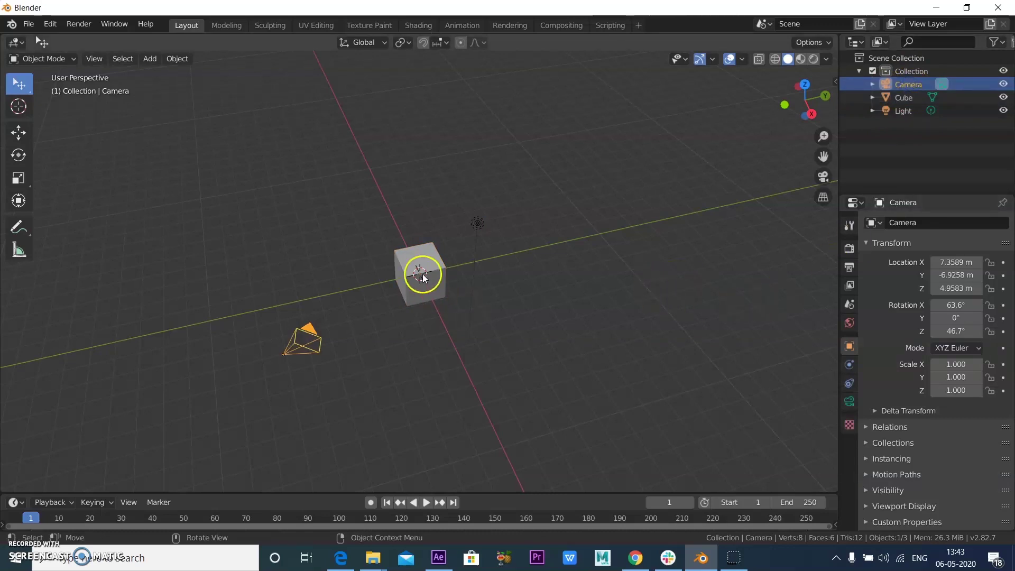
Switch to the Select Box tool and repeatedly box-select the camera, cube and light together, clearing the selection each time.
left_click_drag(26, 90, 70, 114)
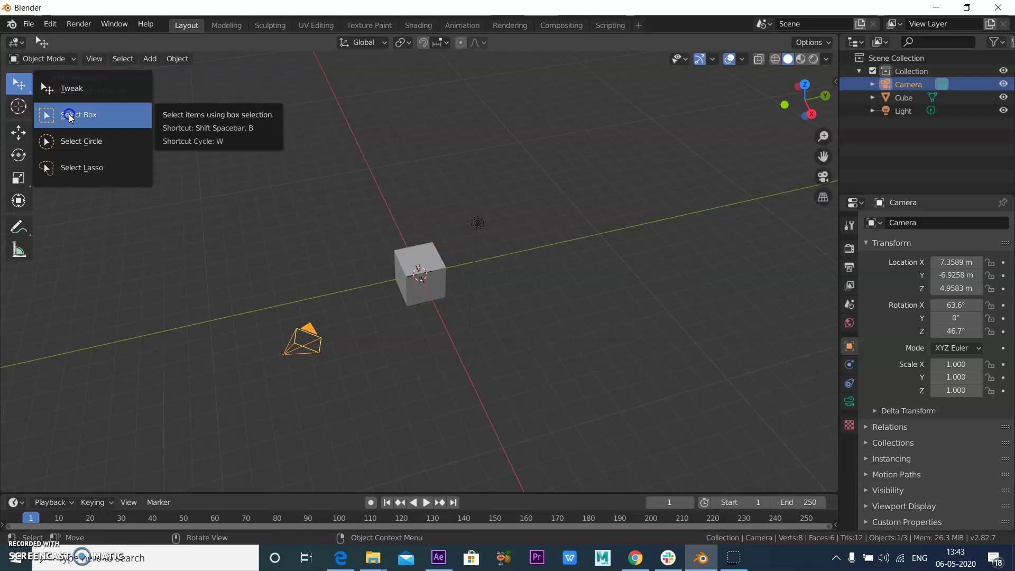
left_click(96, 116)
left_click(96, 116)
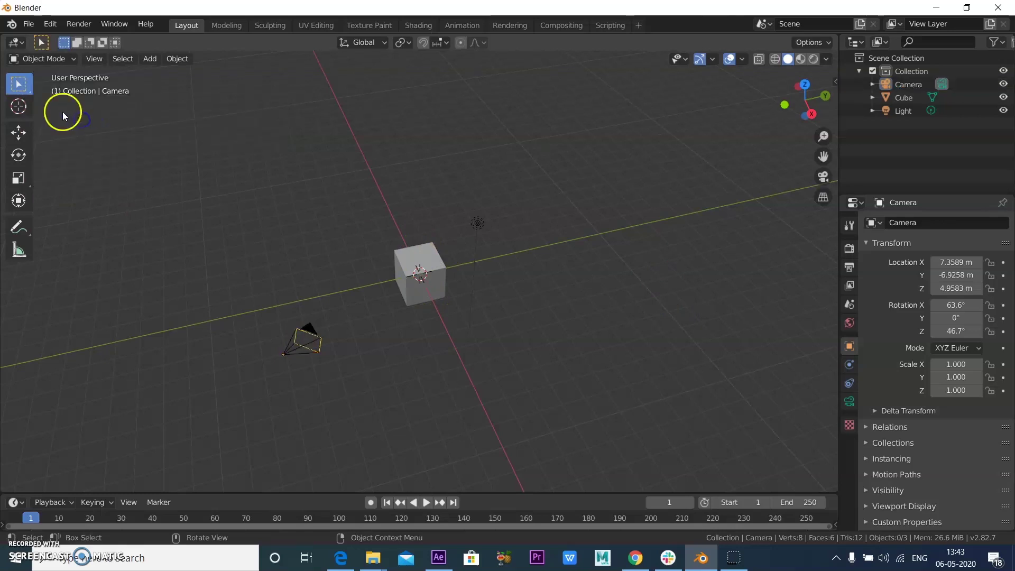
left_click_drag(223, 138, 585, 474)
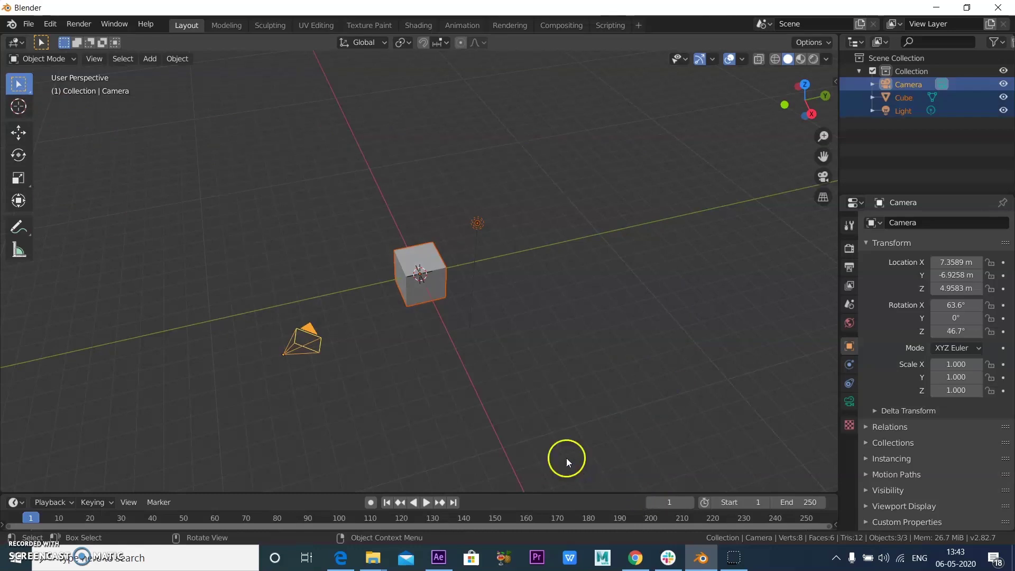
left_click(243, 151)
left_click_drag(193, 120, 576, 431)
left_click(575, 431)
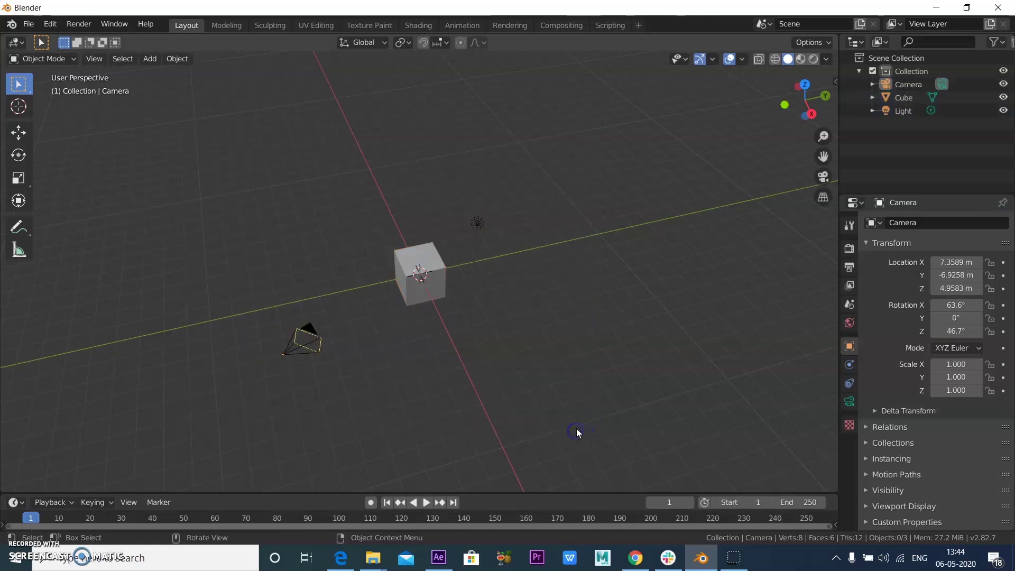
left_click_drag(238, 155, 561, 473)
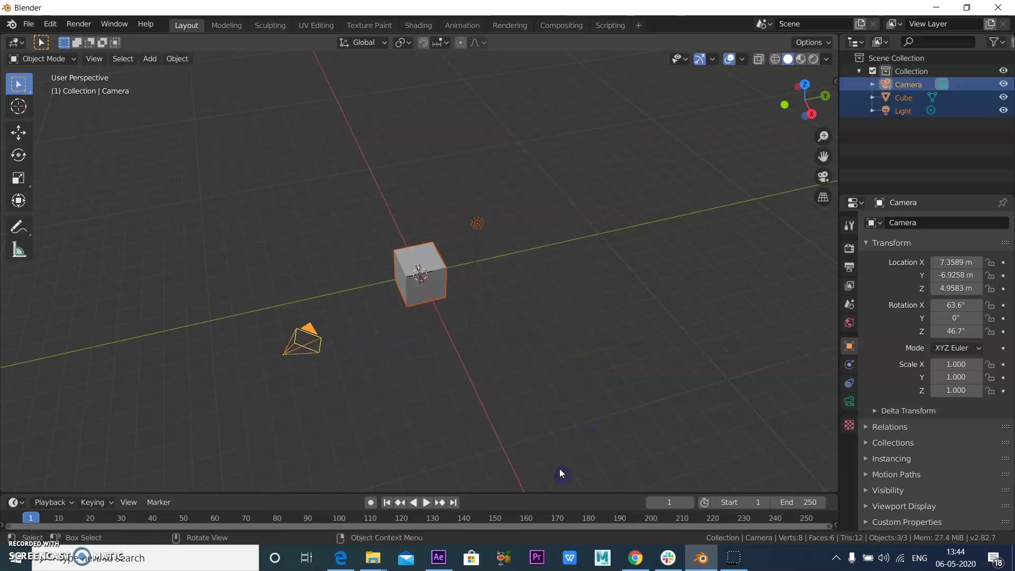
left_click(536, 416)
Switch to the Select Circle tool and use it on the cube, light and camera individually, ending on the camera.
left_click_drag(20, 88, 65, 138)
left_click(361, 215)
mouse_move(456, 324)
left_mouse_down()
mouse_move(405, 316)
mouse_move(392, 222)
left_mouse_up()
mouse_move(427, 250)
left_mouse_down()
mouse_move(415, 292)
mouse_move(421, 238)
mouse_move(449, 280)
mouse_move(437, 266)
mouse_move(448, 270)
left_mouse_up()
left_click(477, 228)
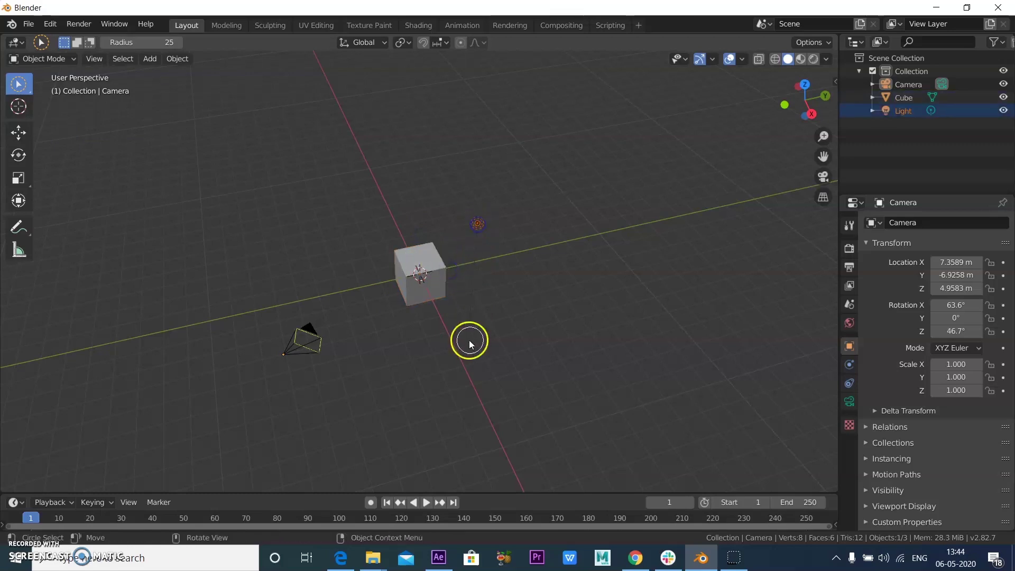
left_click(304, 344)
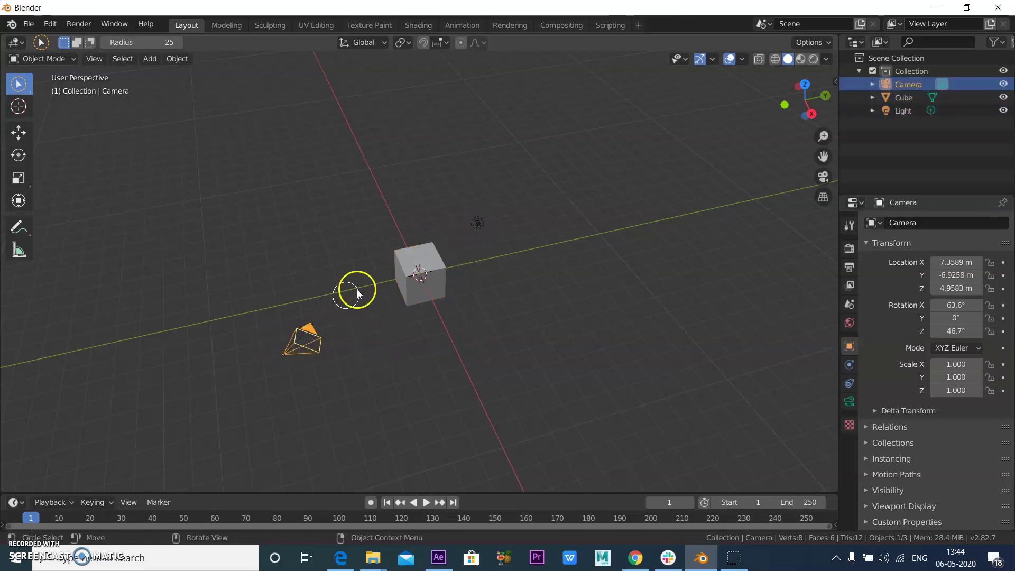
Switch to the Select Lasso tool, lasso all three objects together, then the cube, light and camera individually.
left_click(28, 91)
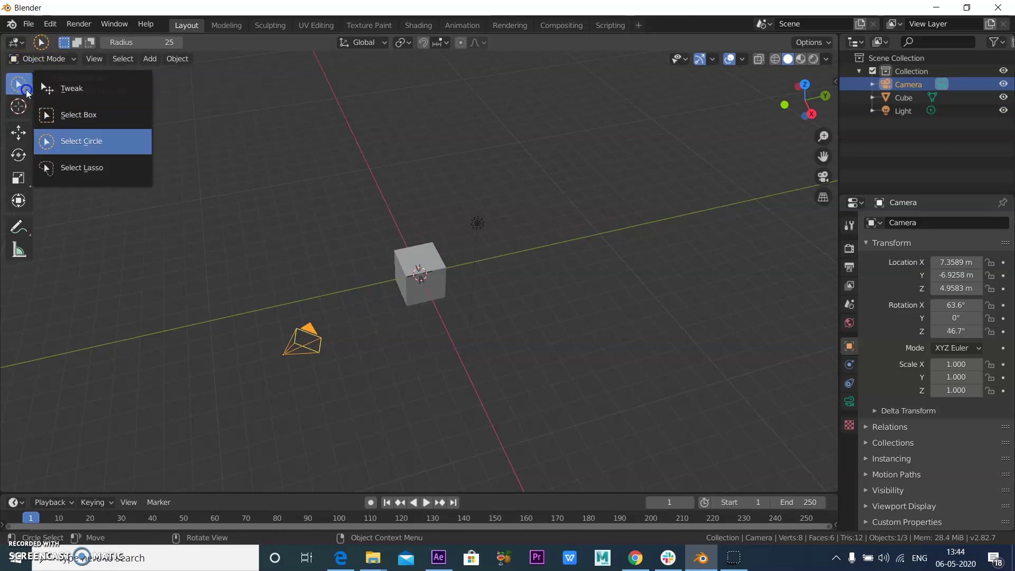
left_click(74, 166)
mouse_move(327, 258)
left_mouse_down()
mouse_move(220, 355)
mouse_move(398, 444)
mouse_move(514, 204)
mouse_move(275, 200)
left_mouse_up()
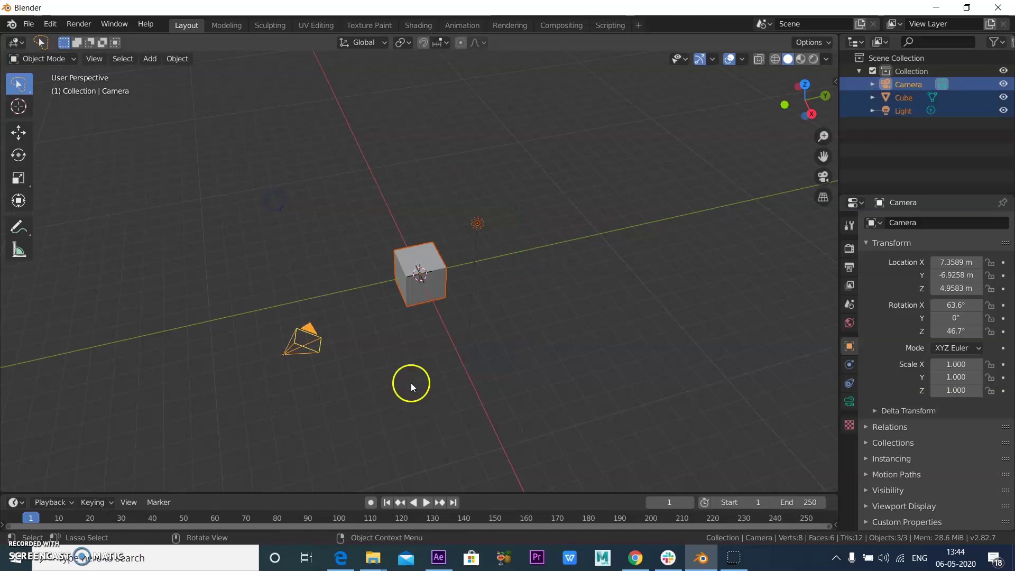
mouse_move(384, 243)
left_mouse_down()
mouse_move(446, 335)
mouse_move(446, 236)
mouse_move(411, 236)
left_mouse_up()
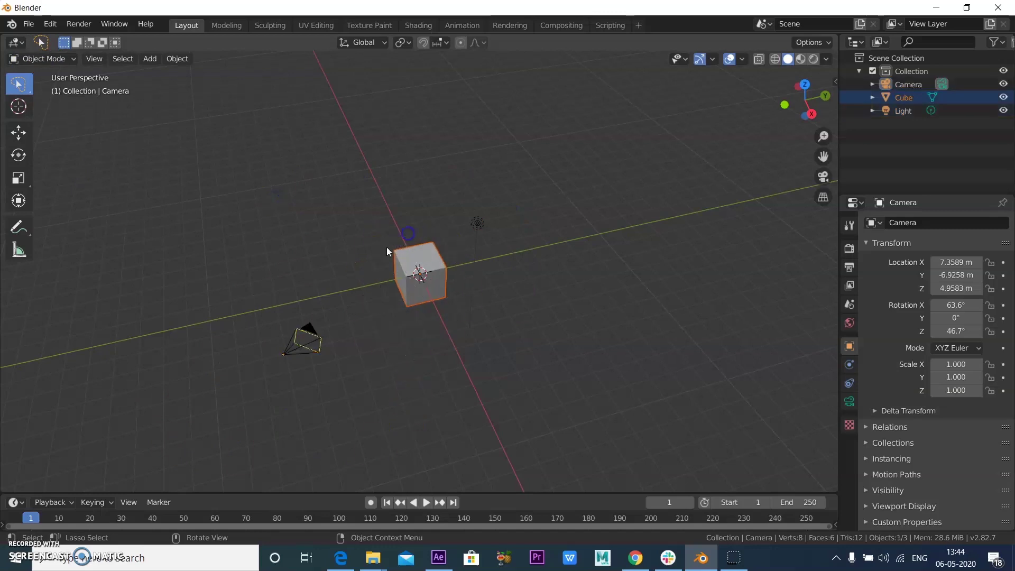
mouse_move(490, 209)
left_mouse_down()
mouse_move(464, 243)
mouse_move(516, 206)
left_mouse_up()
mouse_move(303, 300)
left_mouse_down()
mouse_move(363, 335)
mouse_move(320, 294)
left_mouse_up()
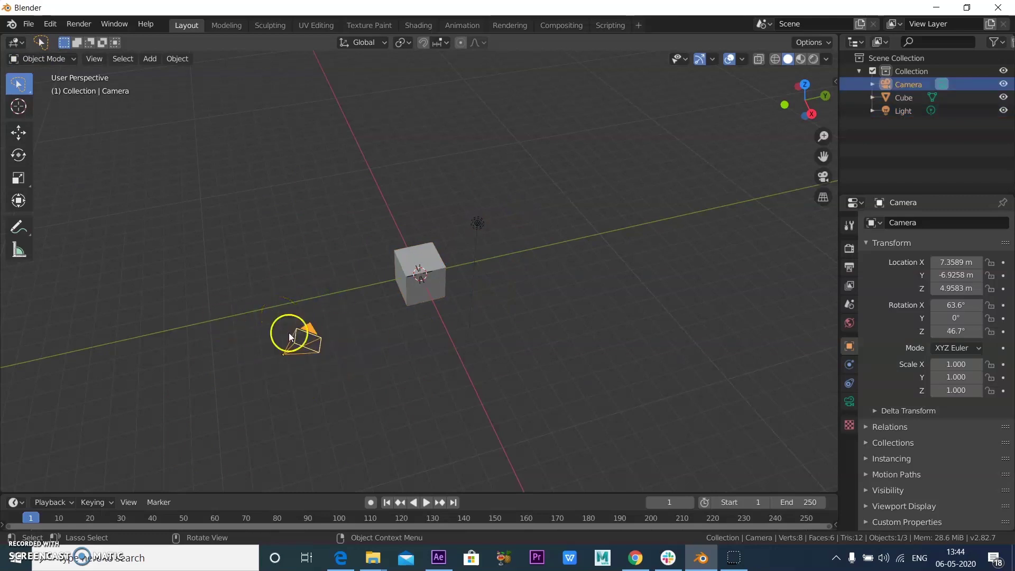
Reshape the camera's view frame with its viewport handle and clear the object selection.
left_click_drag(295, 348, 197, 397)
left_click_drag(293, 349, 332, 339)
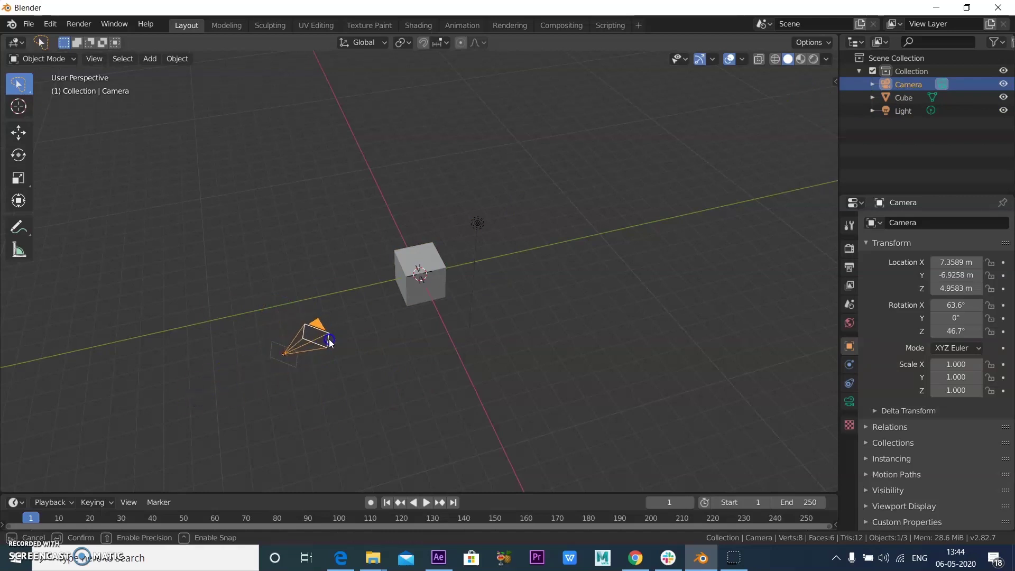
left_click(439, 282)
left_click(488, 255)
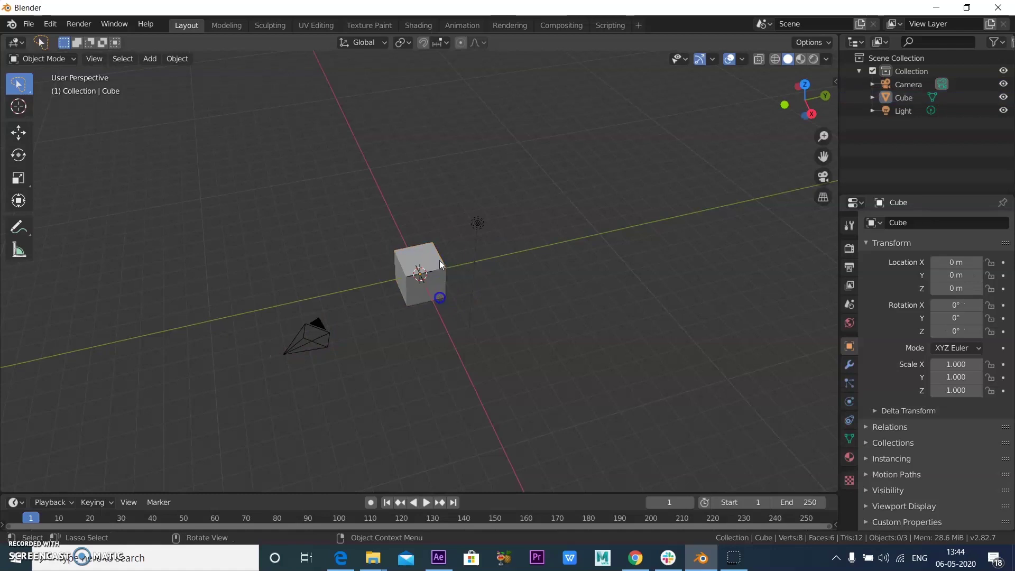
Select the cube, try moving it freely and along X and Y, then place it about 0.73 m up the Z axis.
left_click(435, 265)
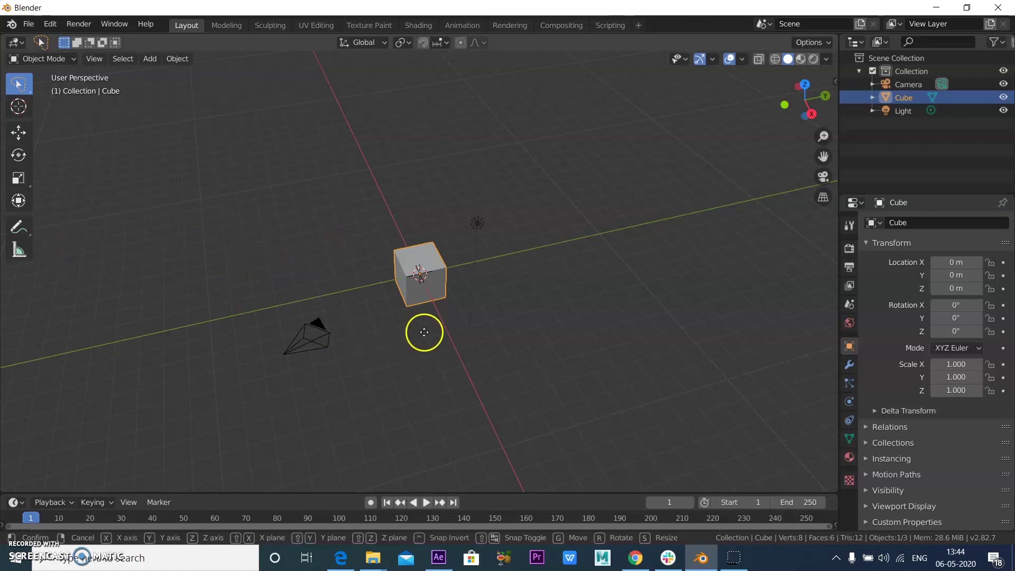
key("g")
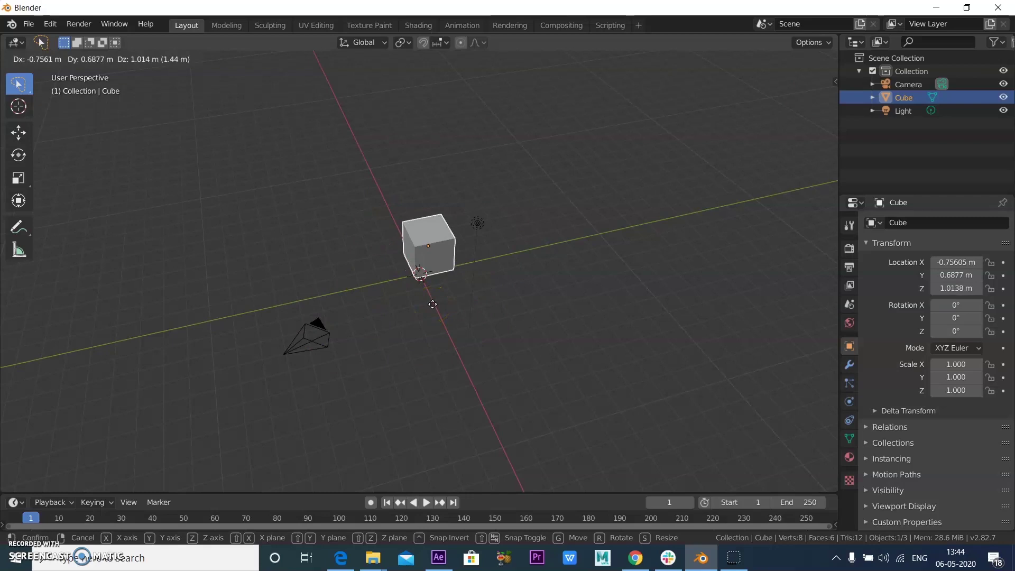
key("x")
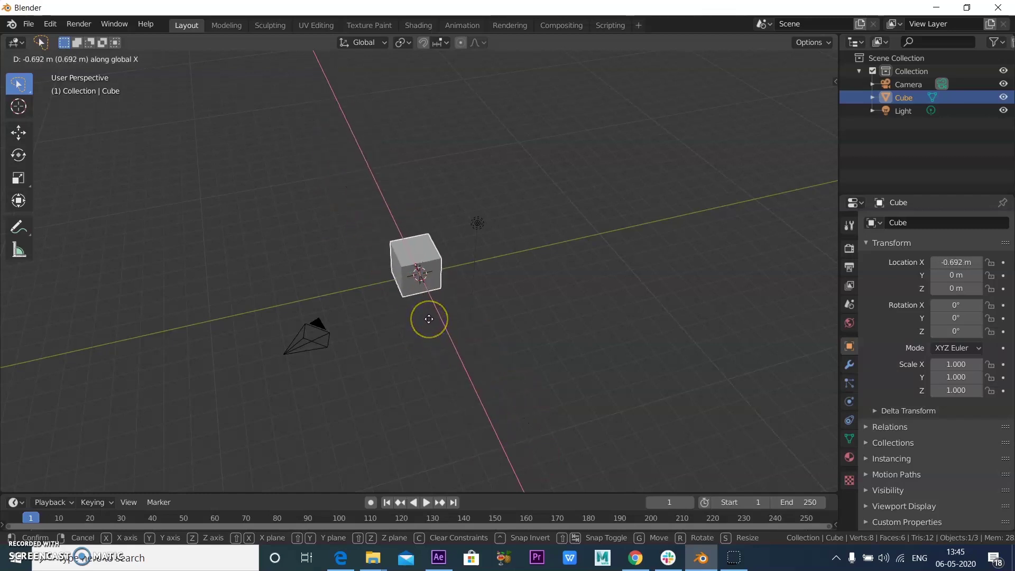
key("y")
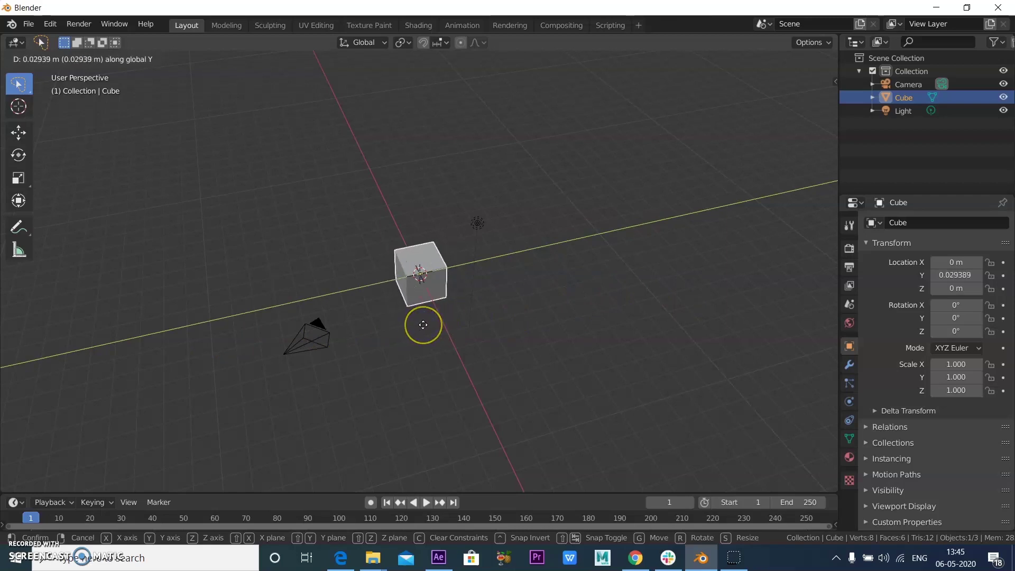
key("z")
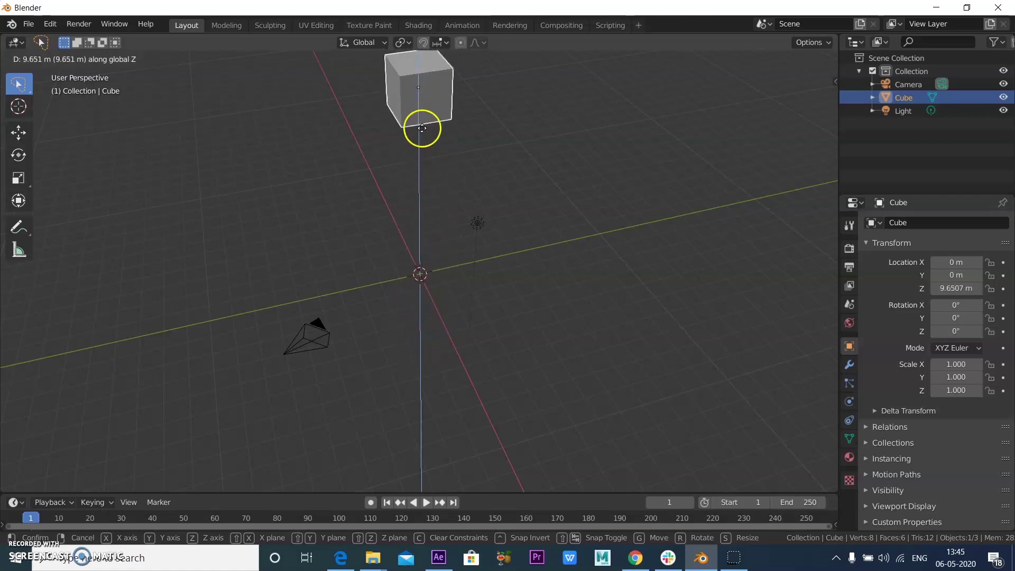
left_click(421, 321)
key("x")
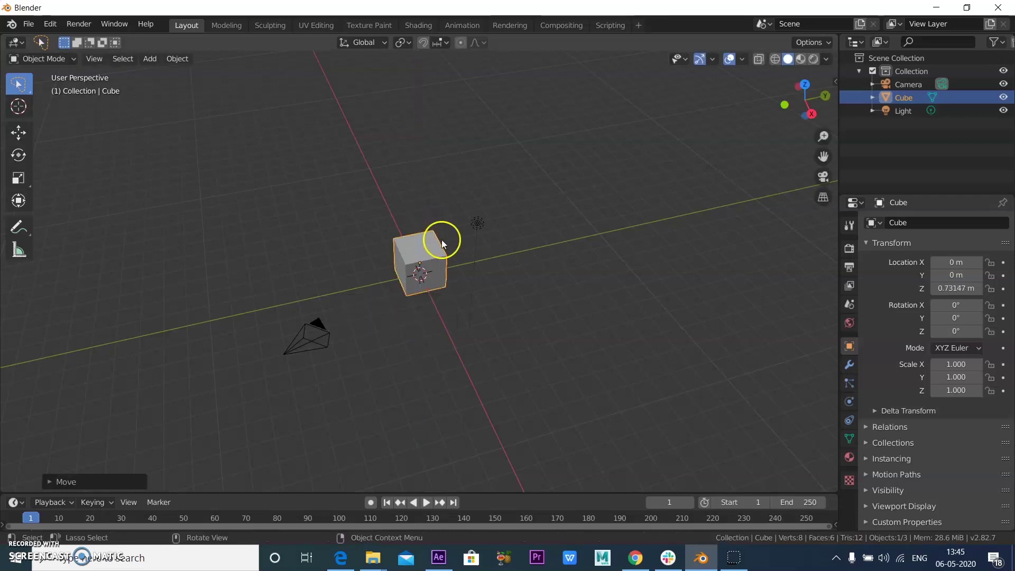
key("x")
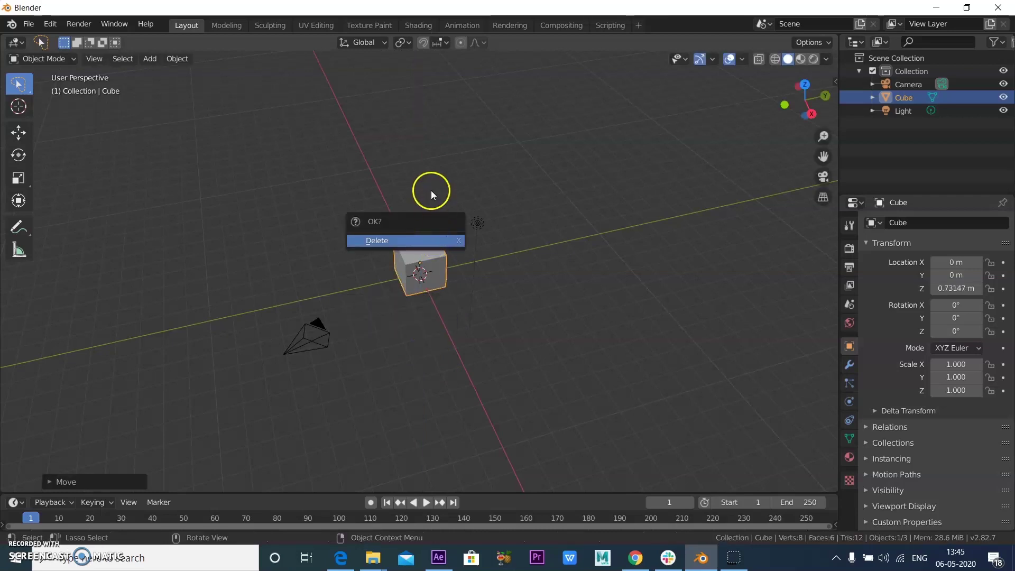
left_click(421, 168)
Select the cube and move it about 0.31 m along the global X axis.
left_click(439, 252)
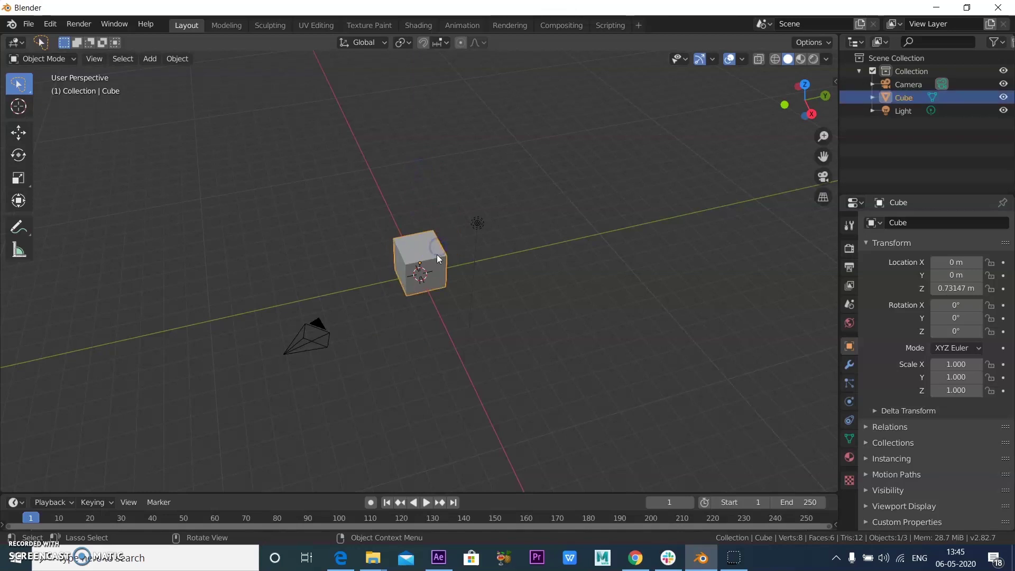
key("g")
key("x")
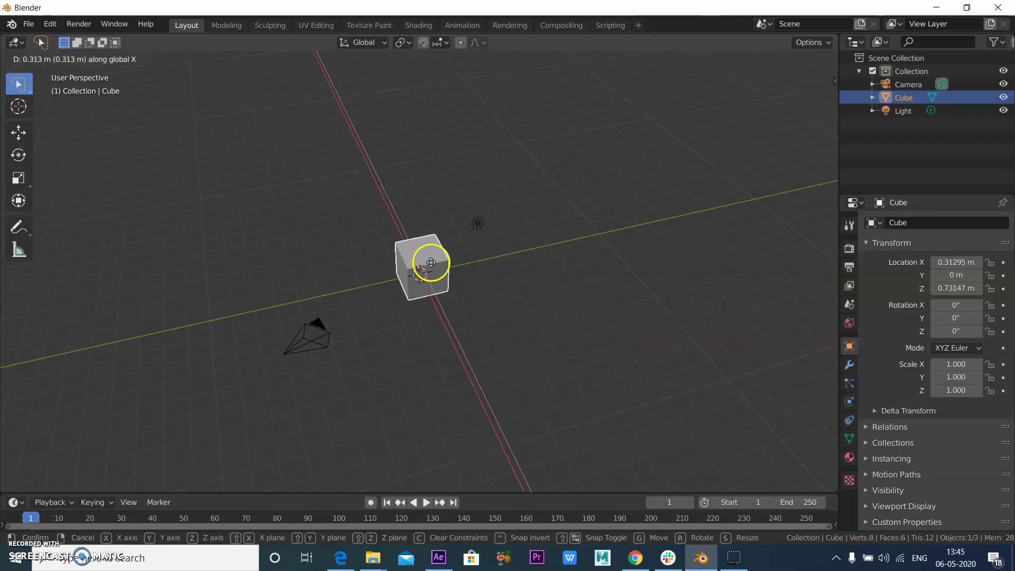
left_click(430, 263)
left_click(454, 188)
left_click(437, 248)
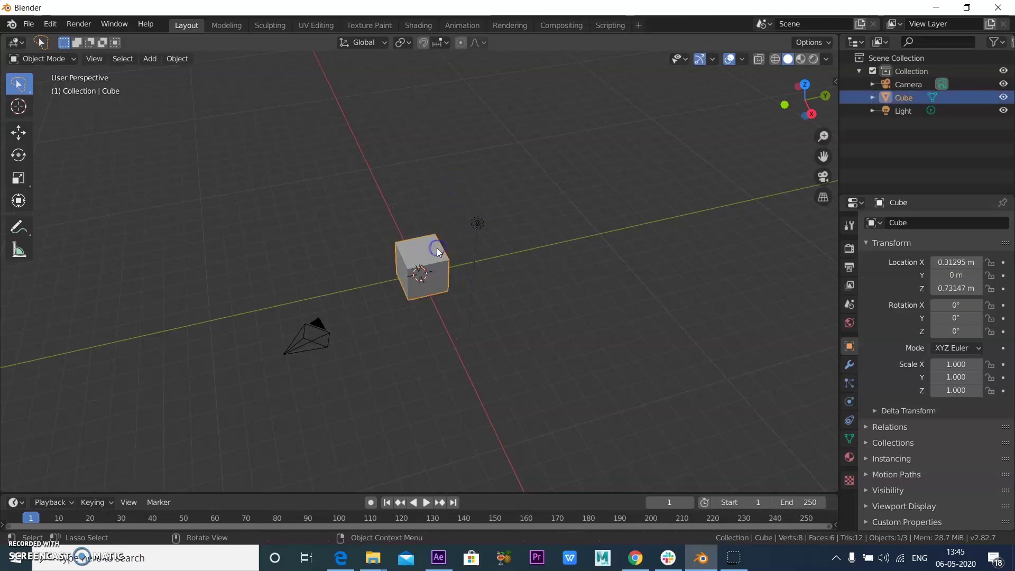
key("x")
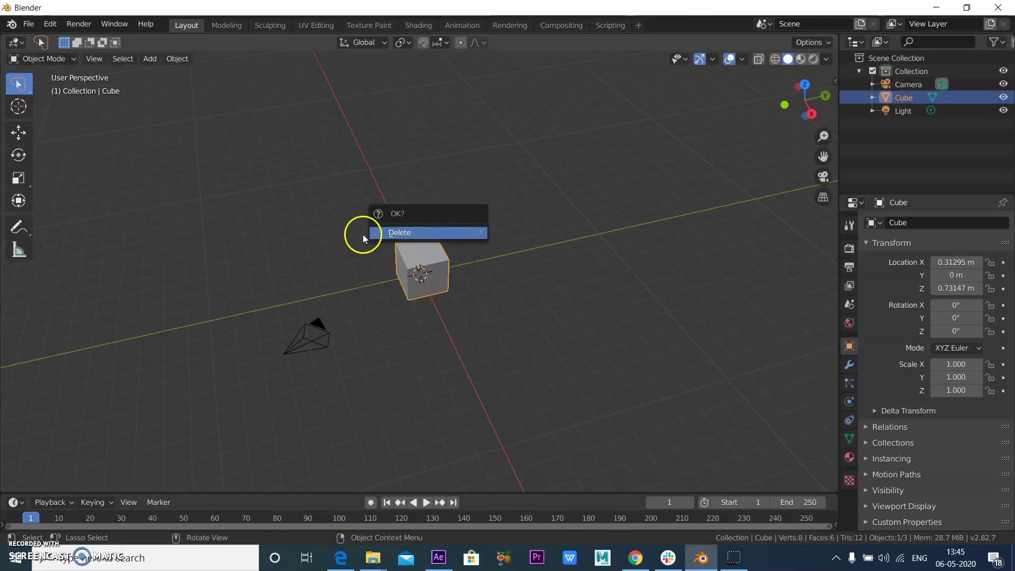
left_click(607, 265)
Move the cube along the global X axis to an X location of about 0.39 m.
left_click(446, 258)
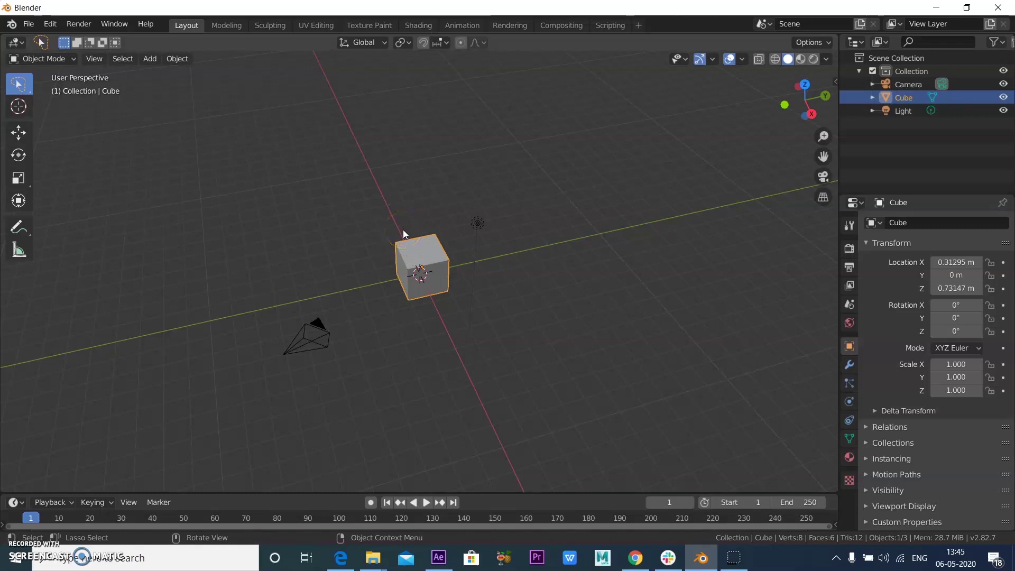
key("g")
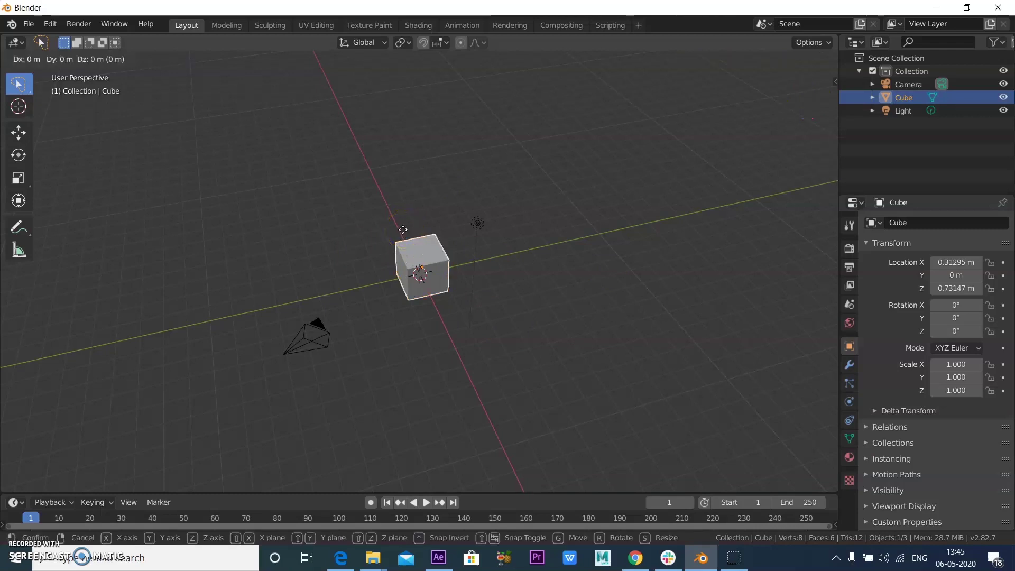
key("x")
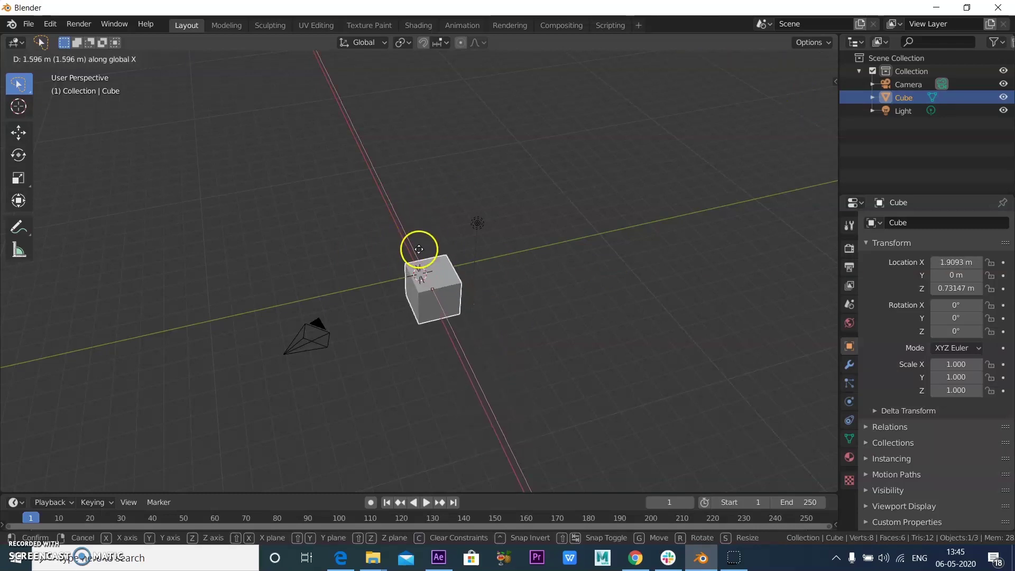
left_click(409, 230)
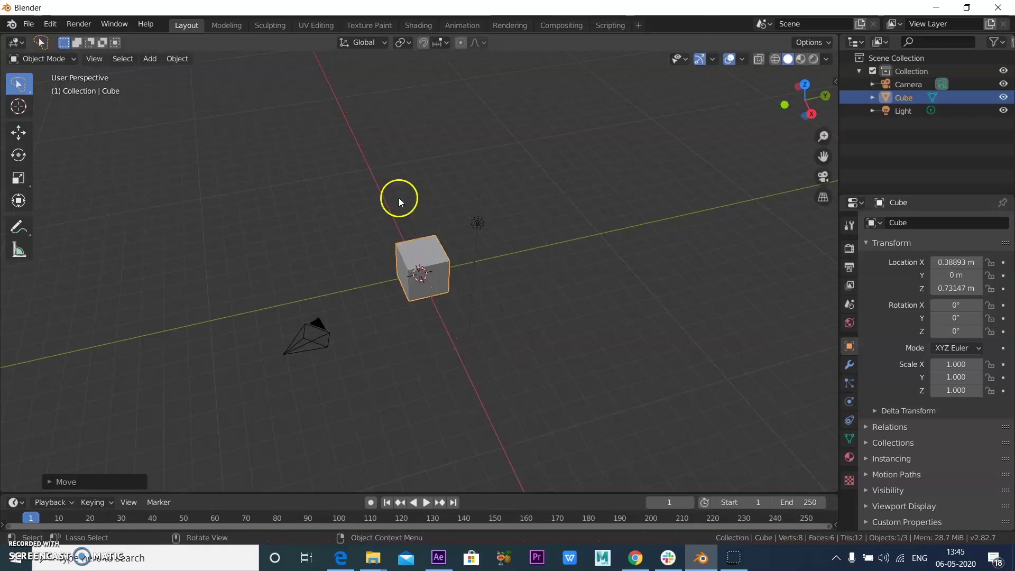
Move the cube with the Move tool's axis handles to about X 0.38 m, Y -0.17 m and Z 0.42 m.
left_click(453, 158)
left_click(431, 246)
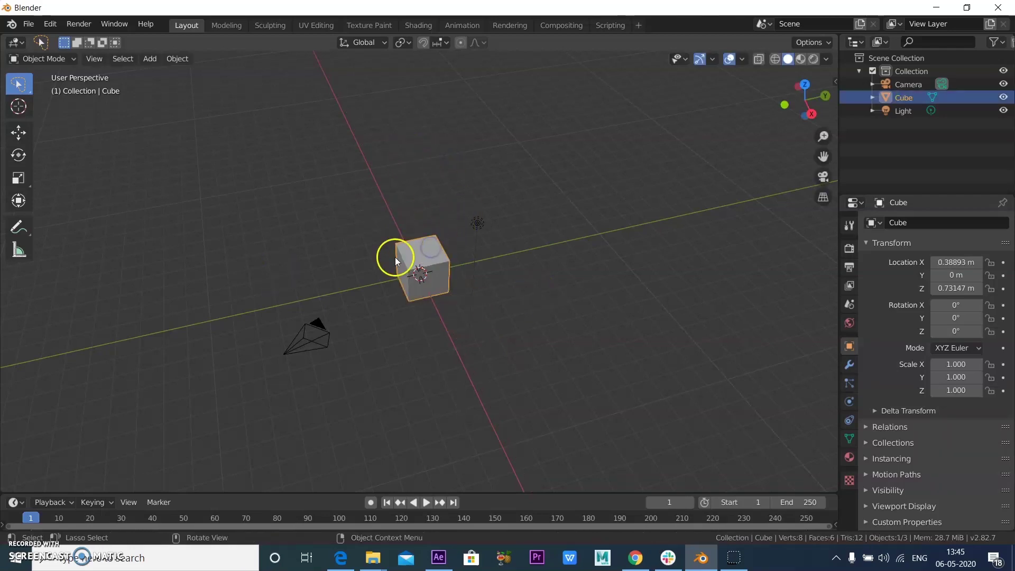
left_click(24, 136)
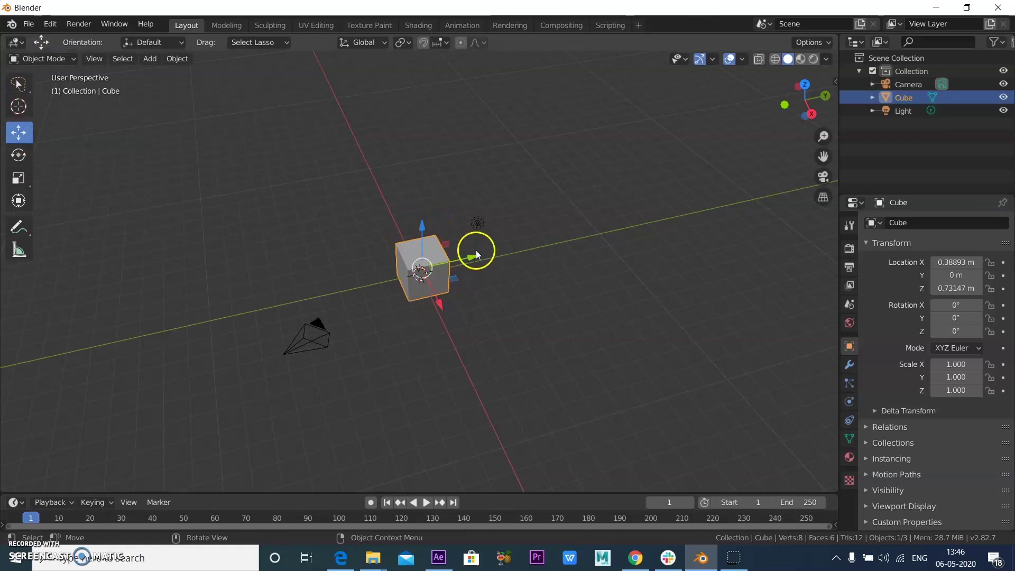
mouse_move(471, 257)
left_mouse_down()
mouse_move(521, 245)
mouse_move(475, 266)
left_mouse_up()
left_click_drag(426, 232, 426, 233)
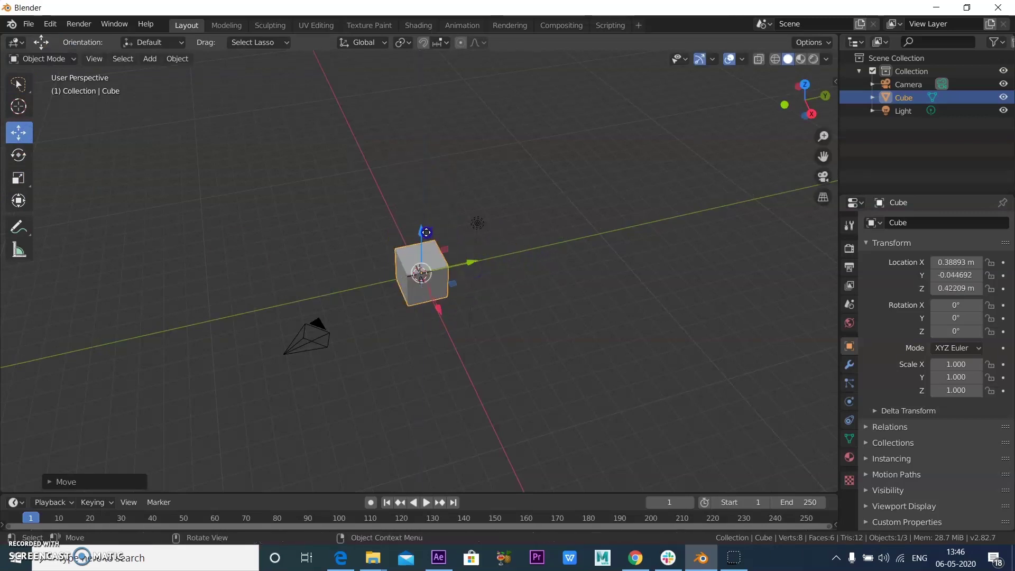
mouse_move(436, 316)
left_mouse_down()
mouse_move(459, 335)
mouse_move(438, 311)
left_mouse_up()
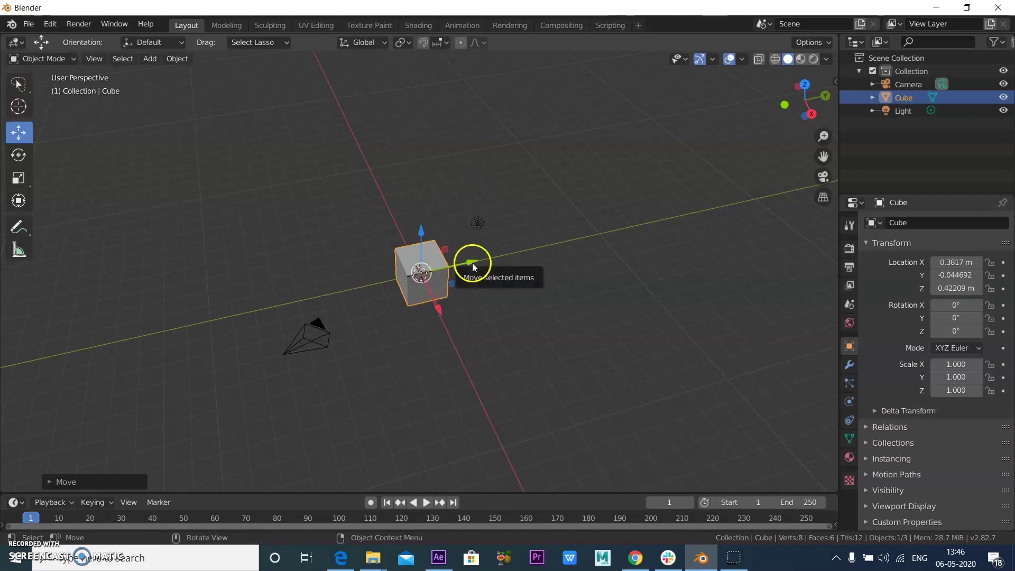
mouse_move(472, 262)
left_mouse_down()
mouse_move(410, 273)
mouse_move(484, 265)
mouse_move(446, 268)
mouse_move(468, 263)
left_mouse_up()
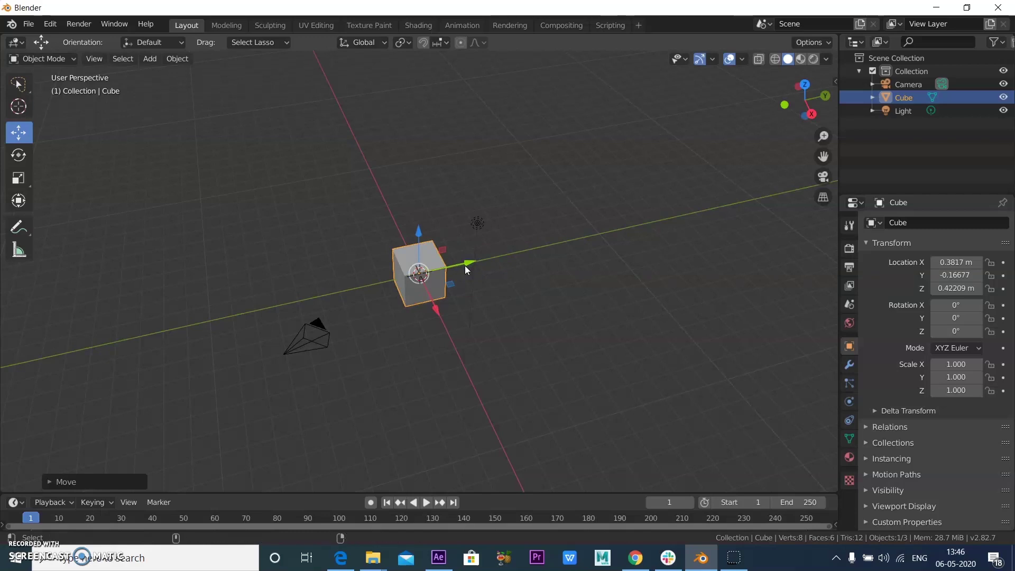
Switch to quad view and move the cube along its axes to about X 0.02 m, Y 0.04 m and Z 0.44 m.
key("ctrl+alt+q")
mouse_move(267, 163)
left_mouse_down()
mouse_move(249, 163)
mouse_move(260, 163)
left_mouse_up()
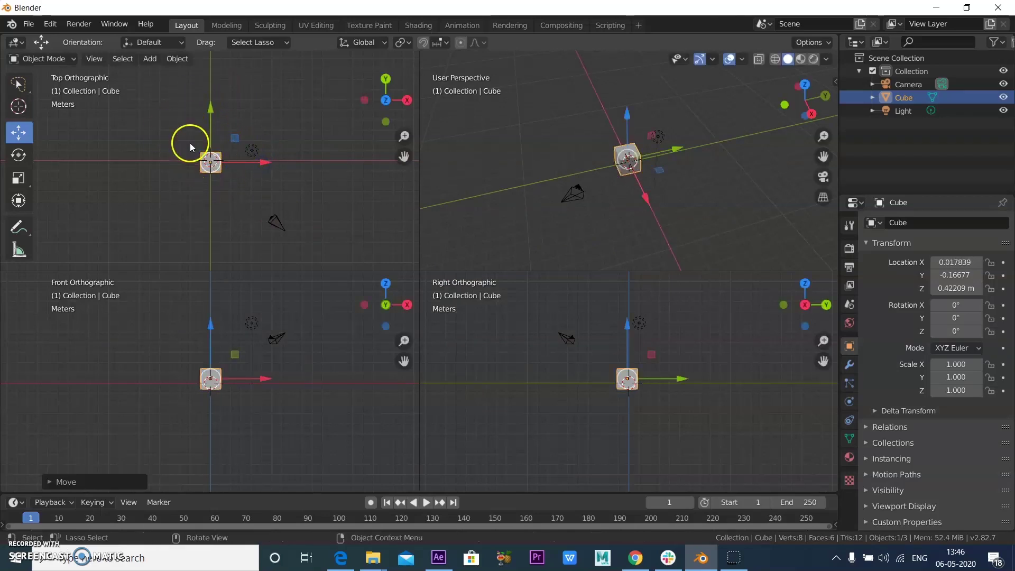
mouse_move(211, 116)
left_mouse_down()
mouse_move(212, 71)
mouse_move(210, 115)
left_mouse_up()
left_click_drag(671, 377, 677, 376)
mouse_move(628, 334)
left_mouse_down()
mouse_move(629, 456)
mouse_move(628, 290)
mouse_move(631, 331)
left_mouse_up()
left_click_drag(629, 123, 628, 117)
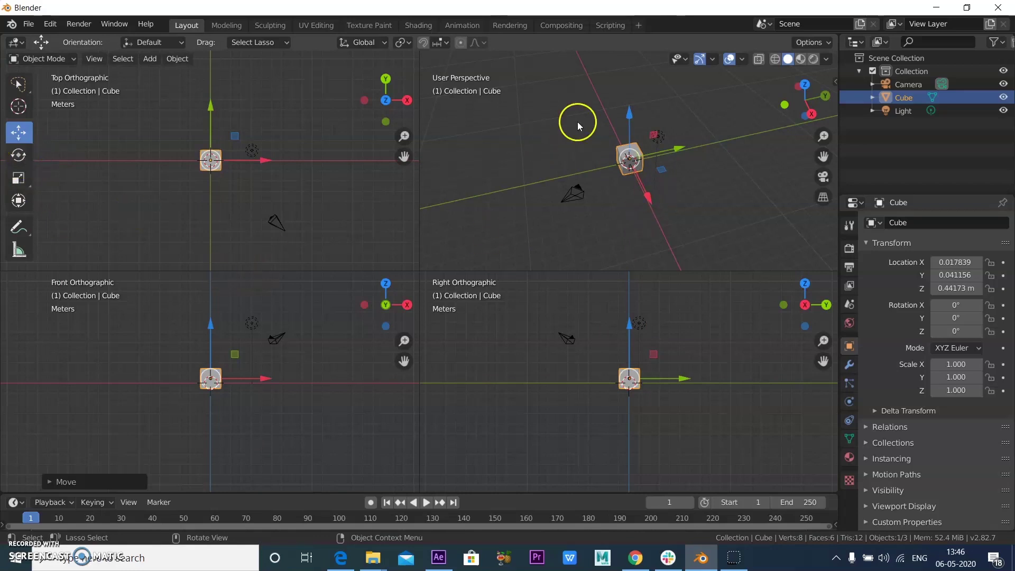
Rotate the cube to about 530° around X with the Rotate tool, then try a Y rotation and undo it.
left_click(19, 157)
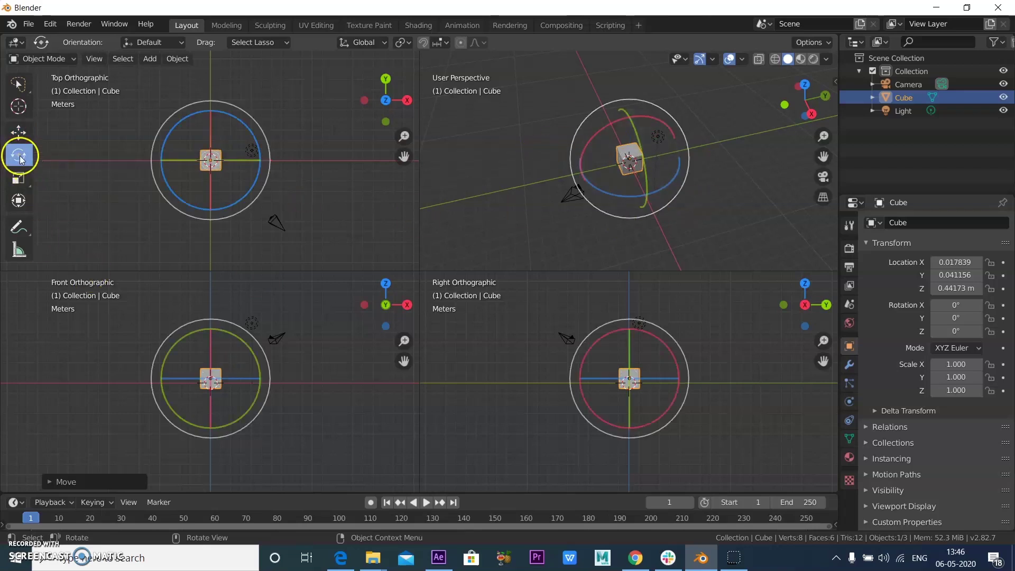
left_click_drag(600, 132, 675, 215)
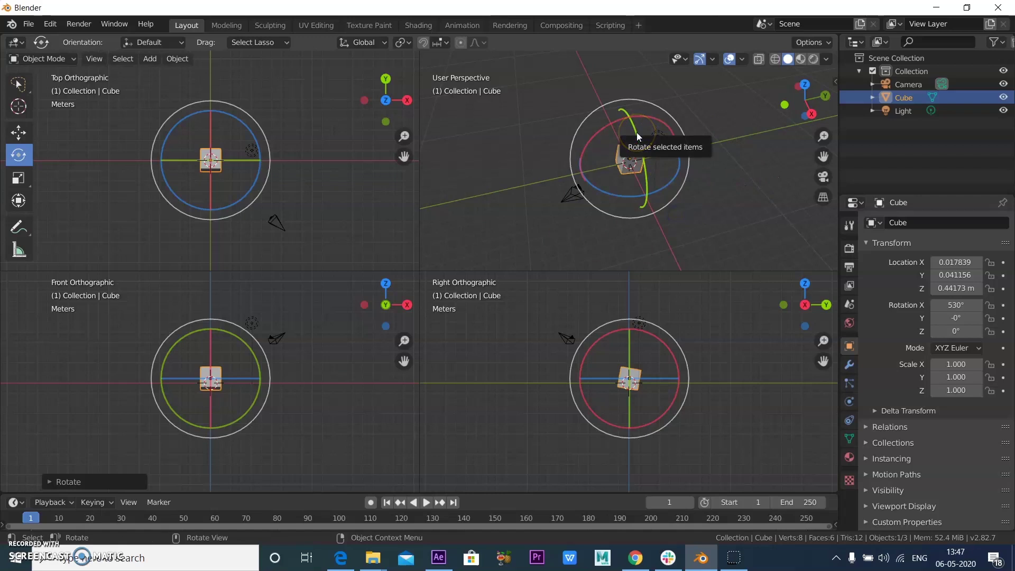
left_click_drag(637, 132, 639, 299)
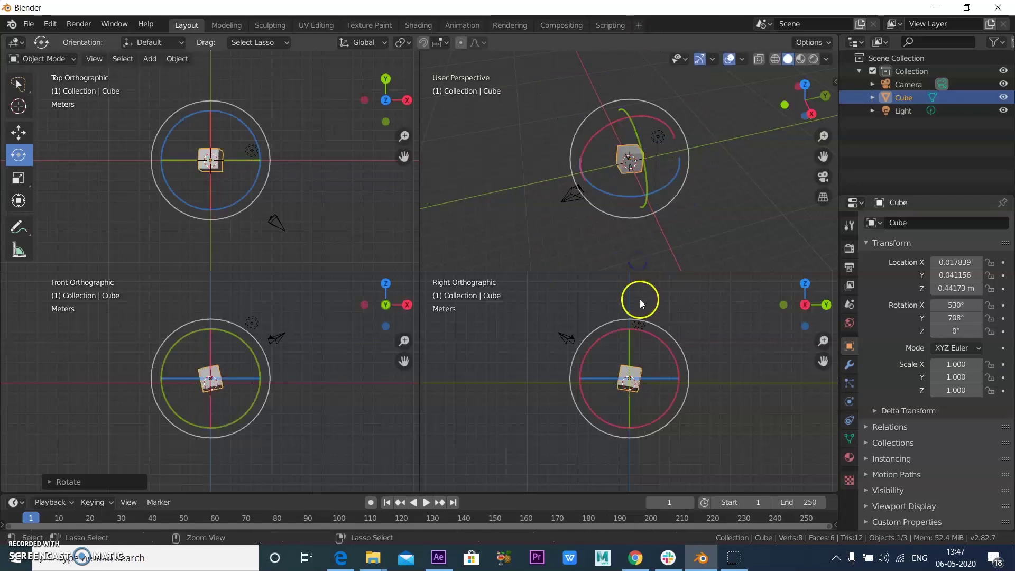
key("ctrl+z")
Try rotating the cube around Z with its rotation ring, reset the Z rotation to 0°, and deselect the cube.
left_click_drag(666, 189, 649, 227)
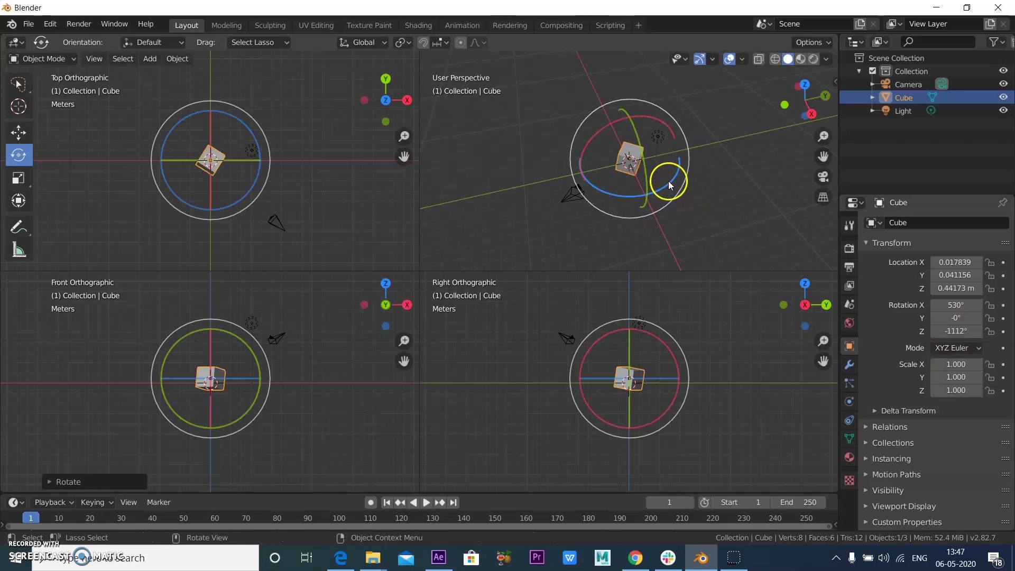
left_click_drag(670, 180, 521, 154)
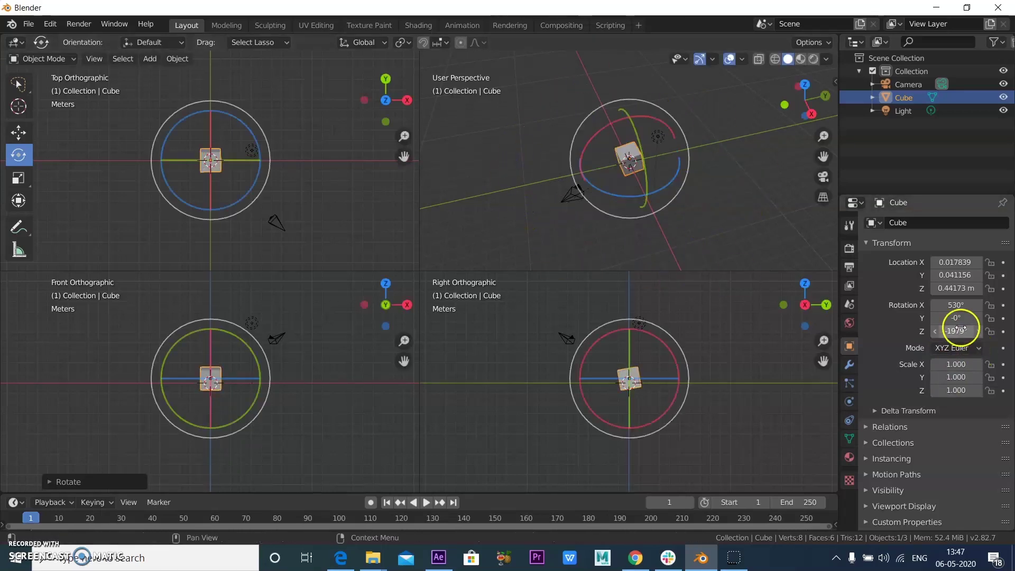
key("Return")
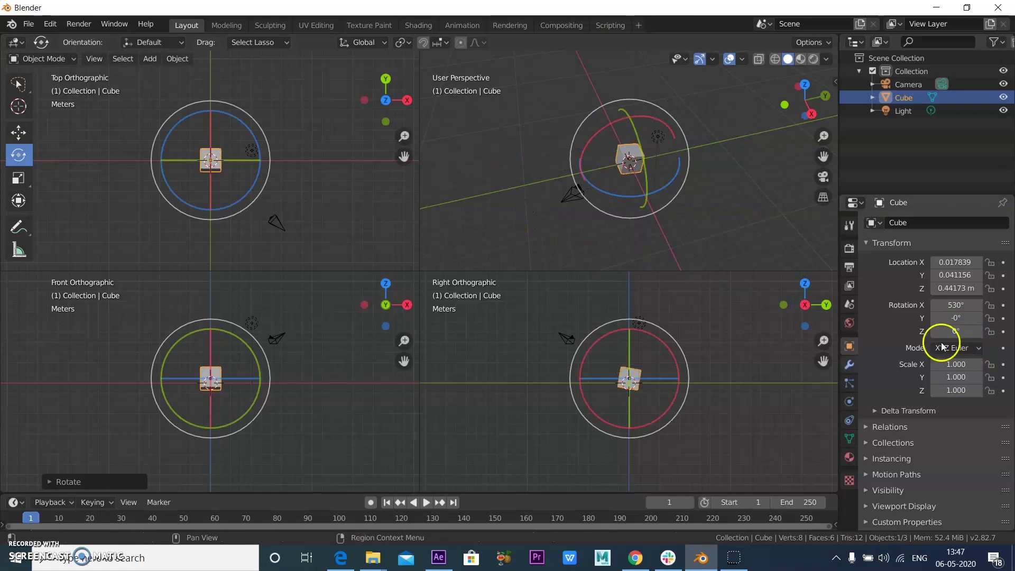
left_click(567, 228)
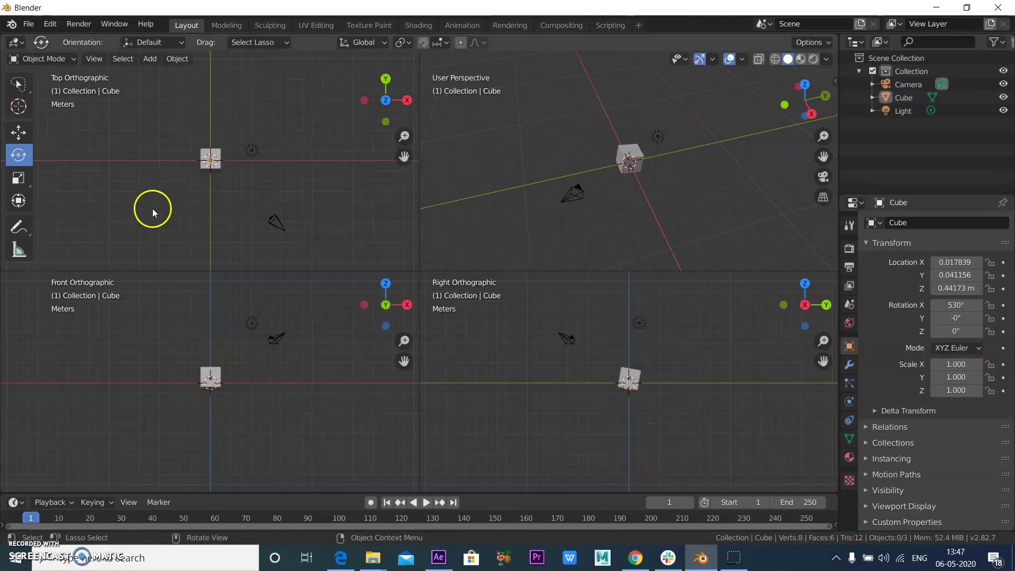
Reselect the cube with the Move tool active and rotate it freely, around X and Z, finishing around the global Y axis.
left_click(12, 128)
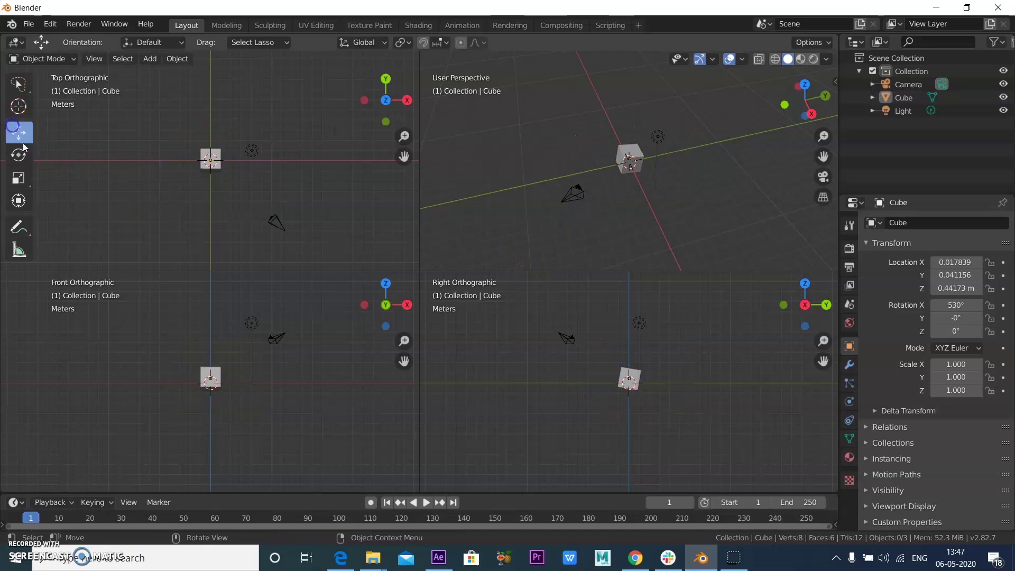
left_click(617, 154)
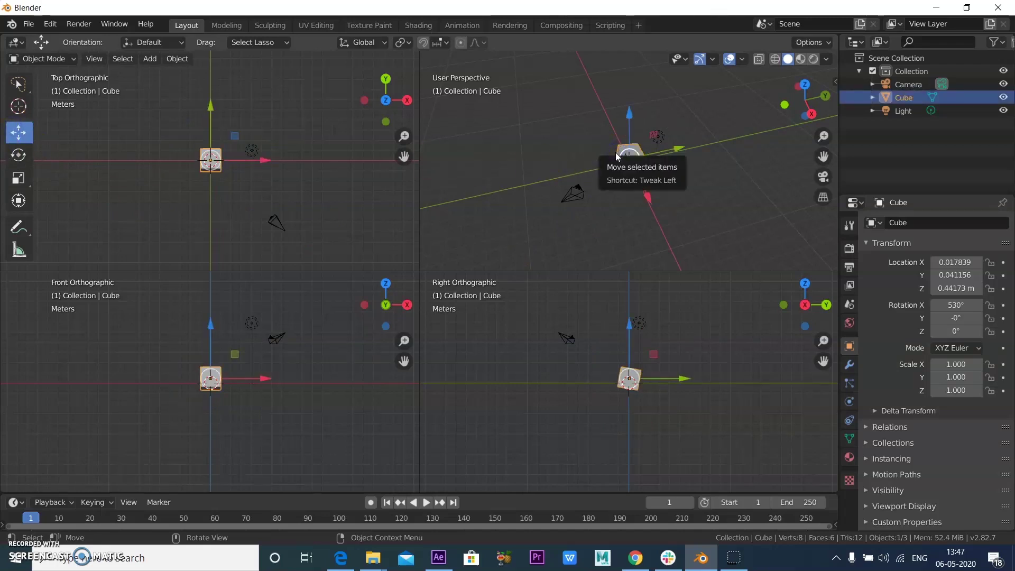
key("r")
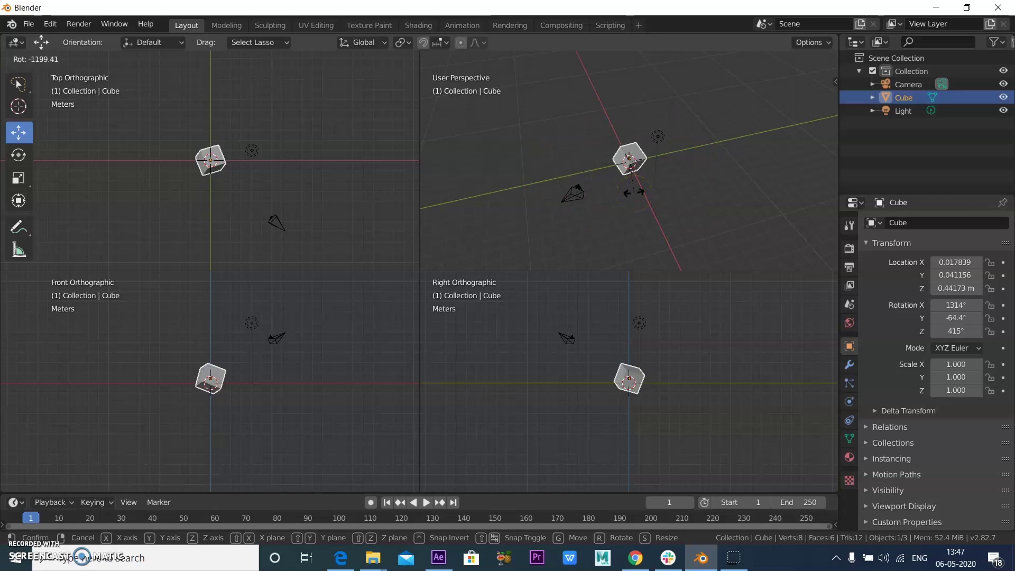
key("x")
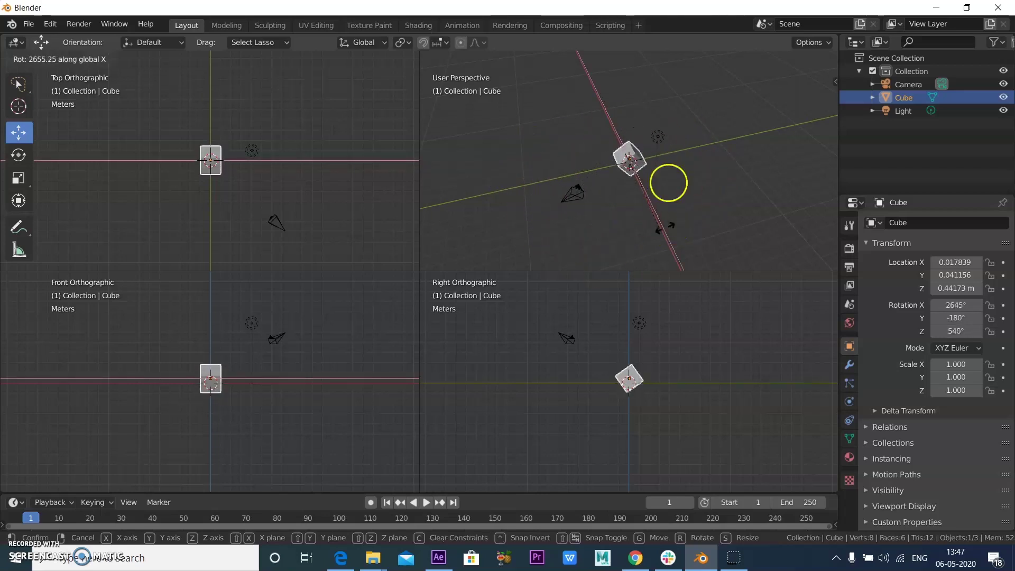
key("z")
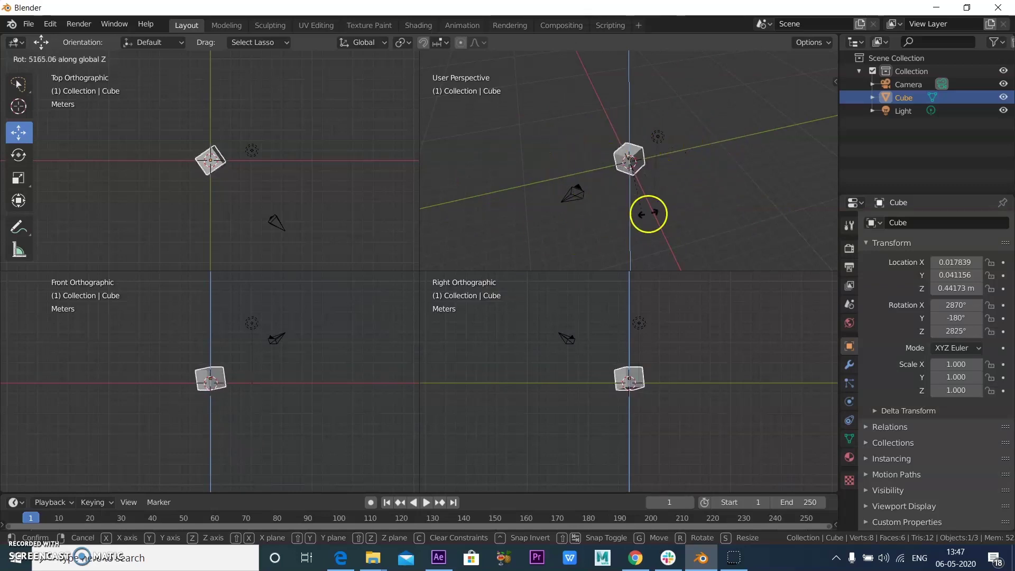
key("y")
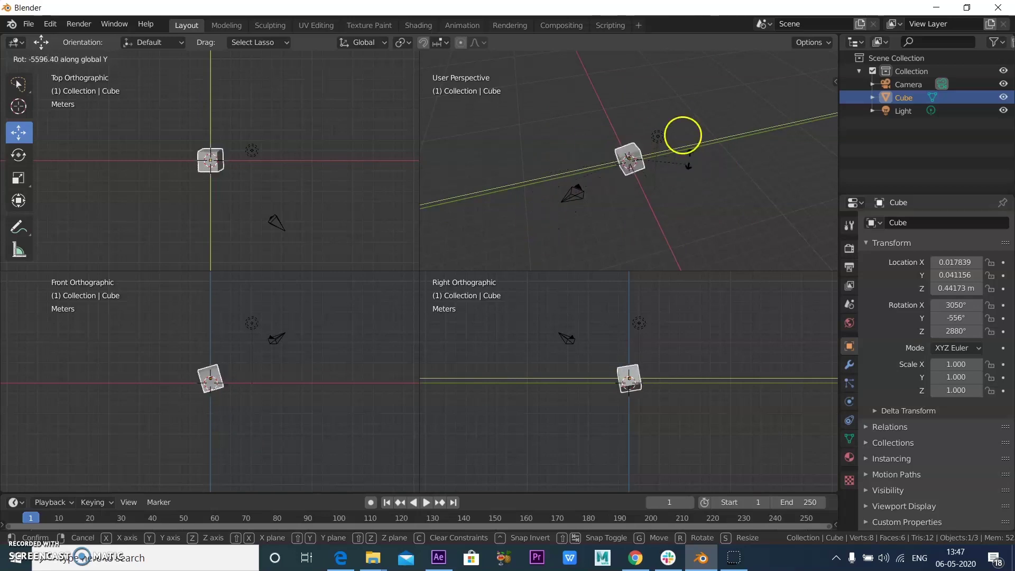
left_click(632, 129)
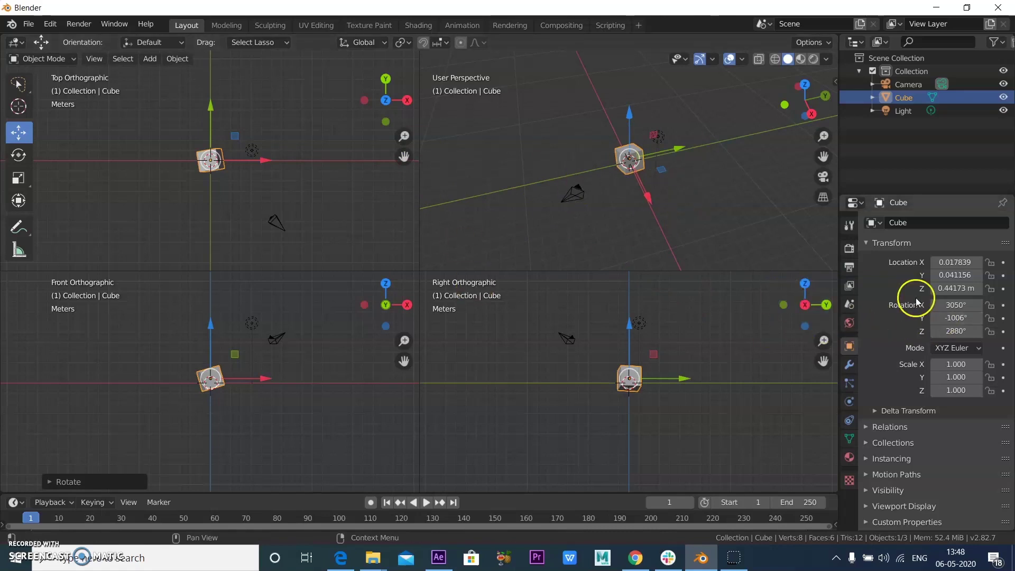
Reset the cube's X, Y and Z rotation to 0°.
left_click(951, 305)
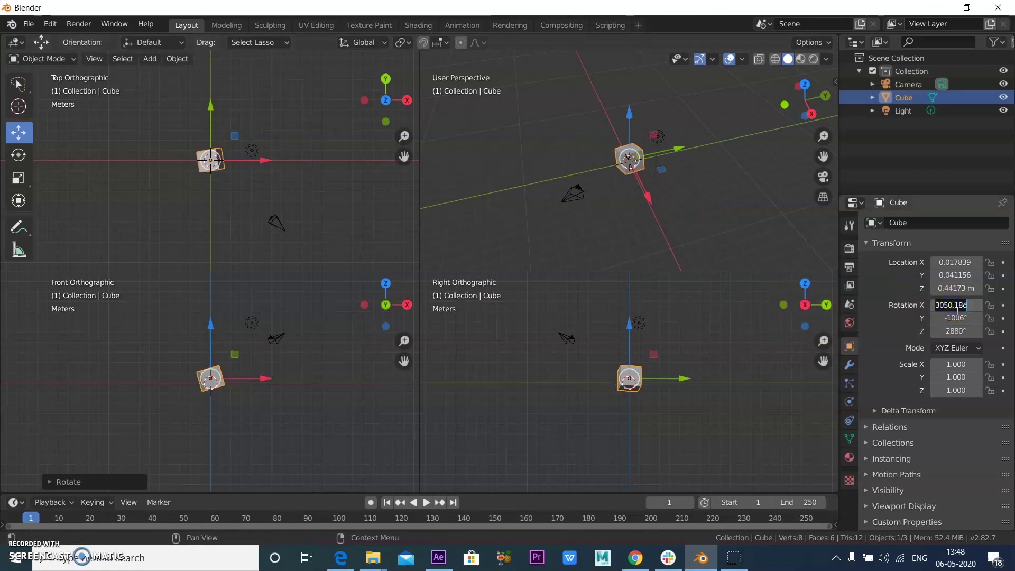
type("0")
key("Return")
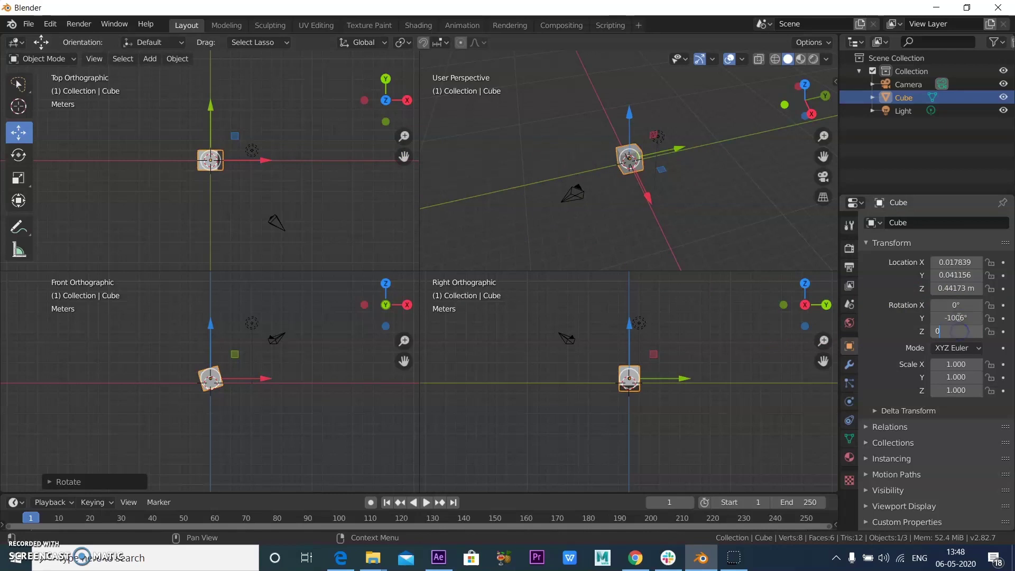
key("Return")
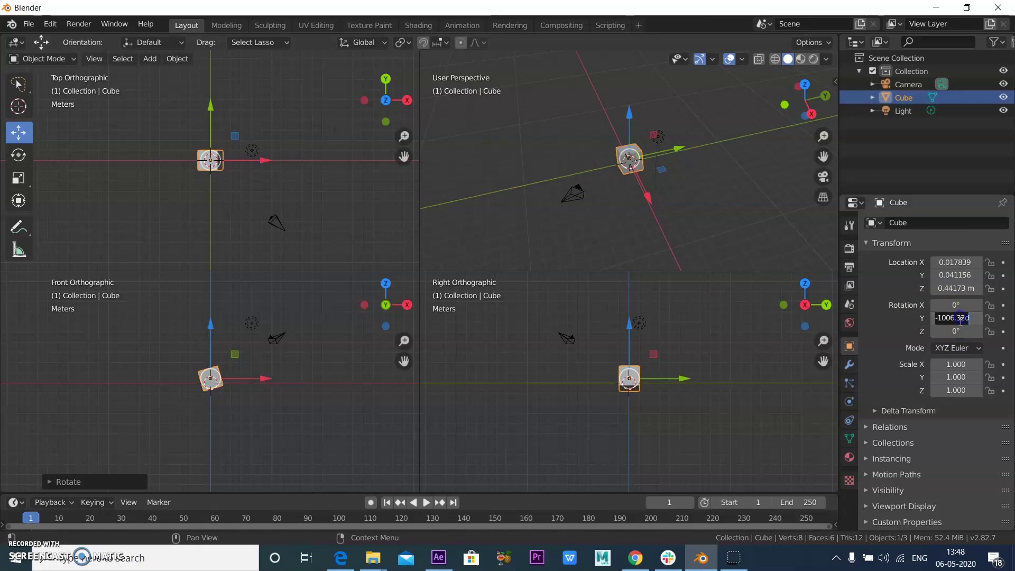
key("Return")
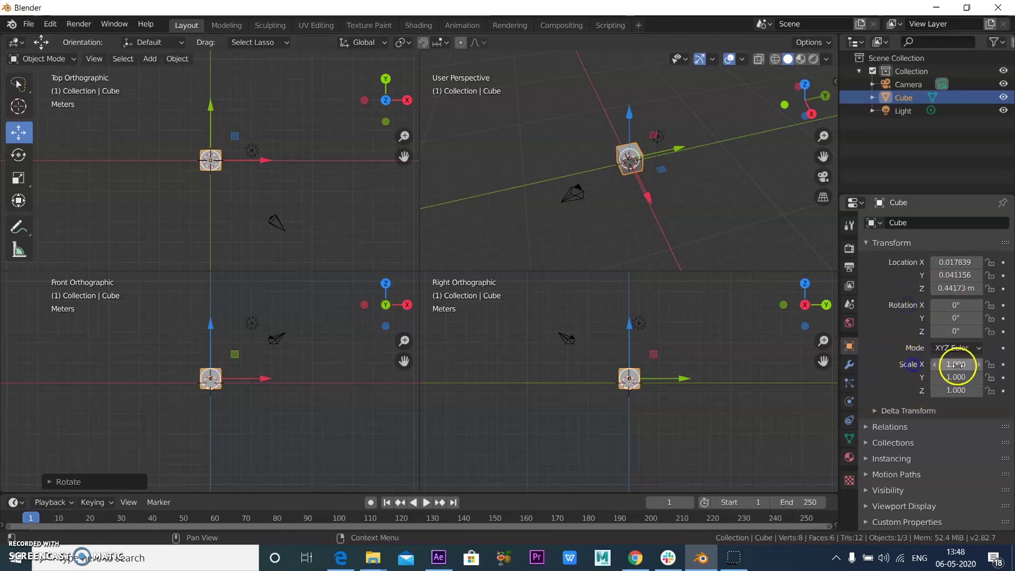
Try stretching the cube through its scale values, X to 3.850, Y to 9.140 and also Z, undoing each change.
left_click_drag(956, 365, 98, 347)
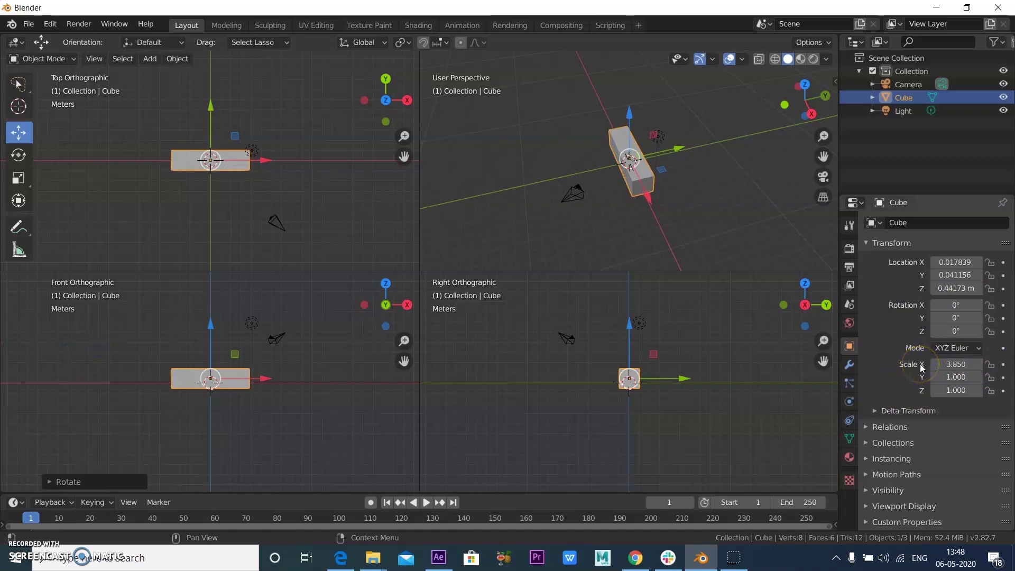
key("ctrl+z")
left_click_drag(943, 378, 367, 389)
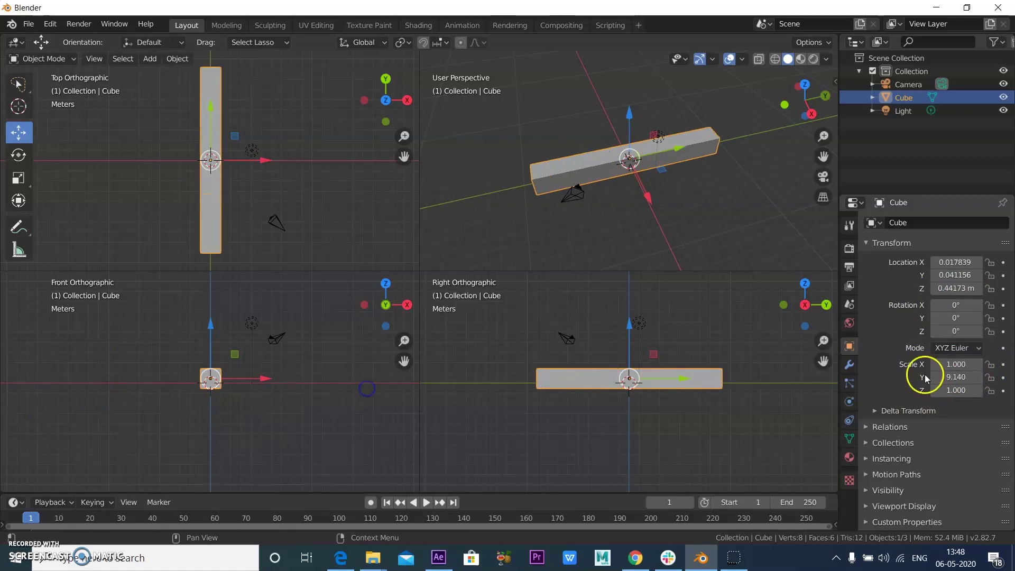
key("ctrl+z")
left_click_drag(948, 392, 241, 399)
key("ctrl+z")
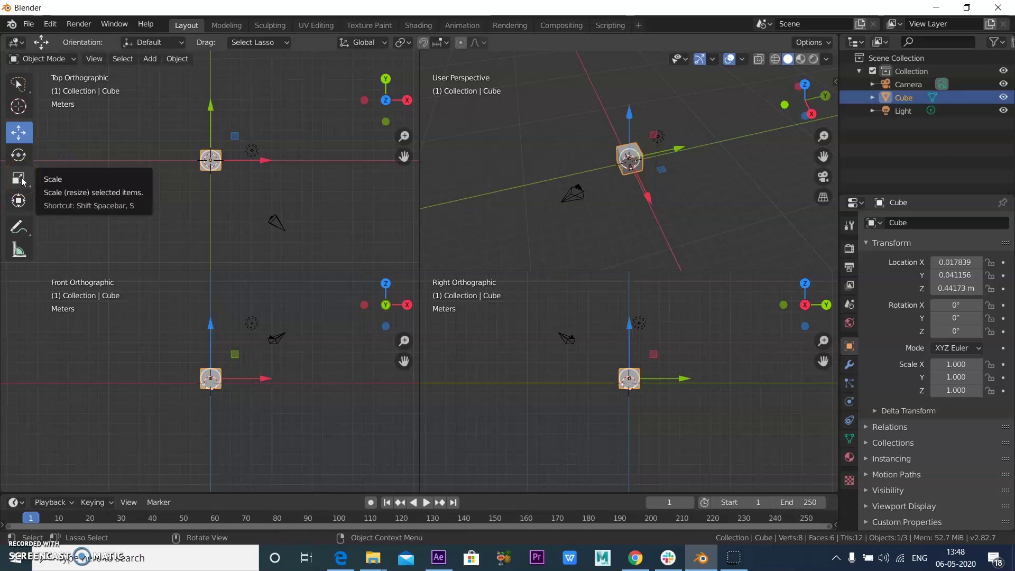
Try scaling the cube uniformly and along X and Y, then scale it to about 0.988 along global Z and reselect it.
key("s")
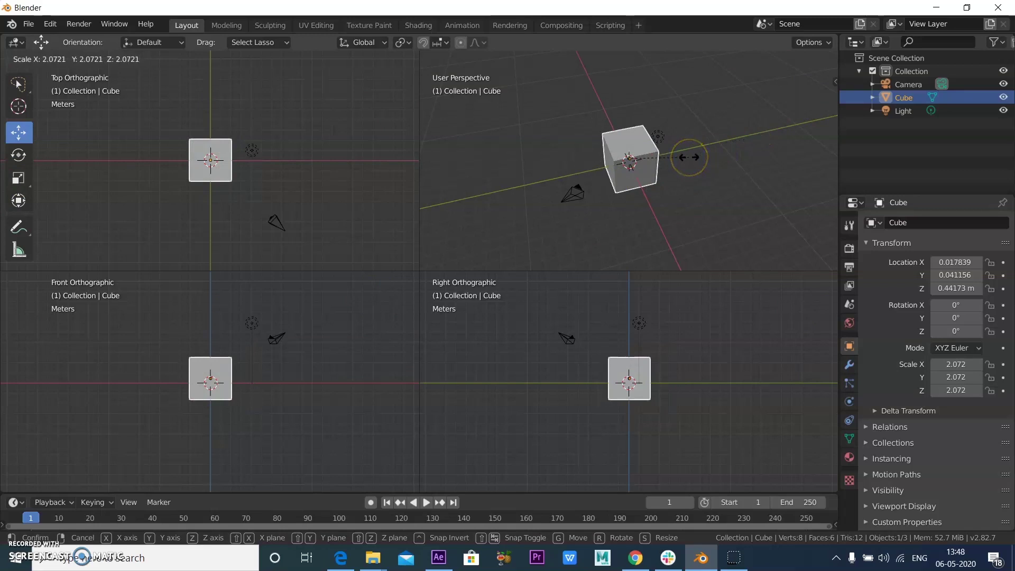
key("x")
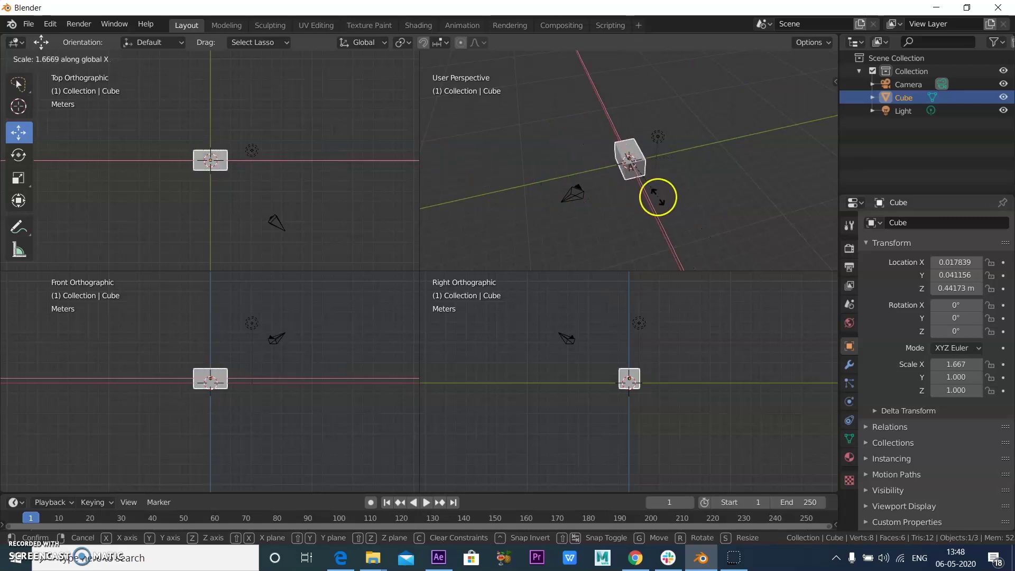
key("y")
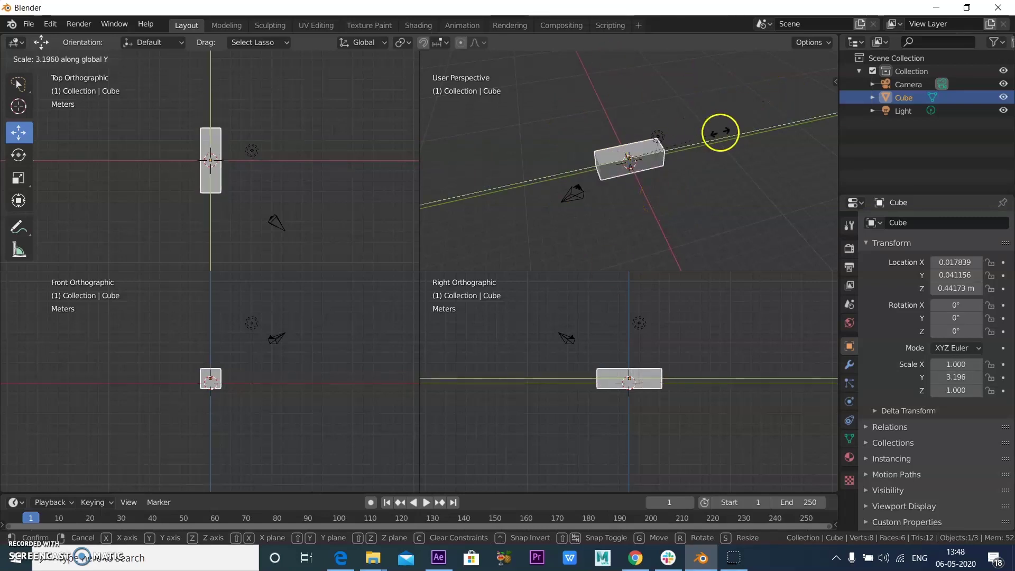
key("z")
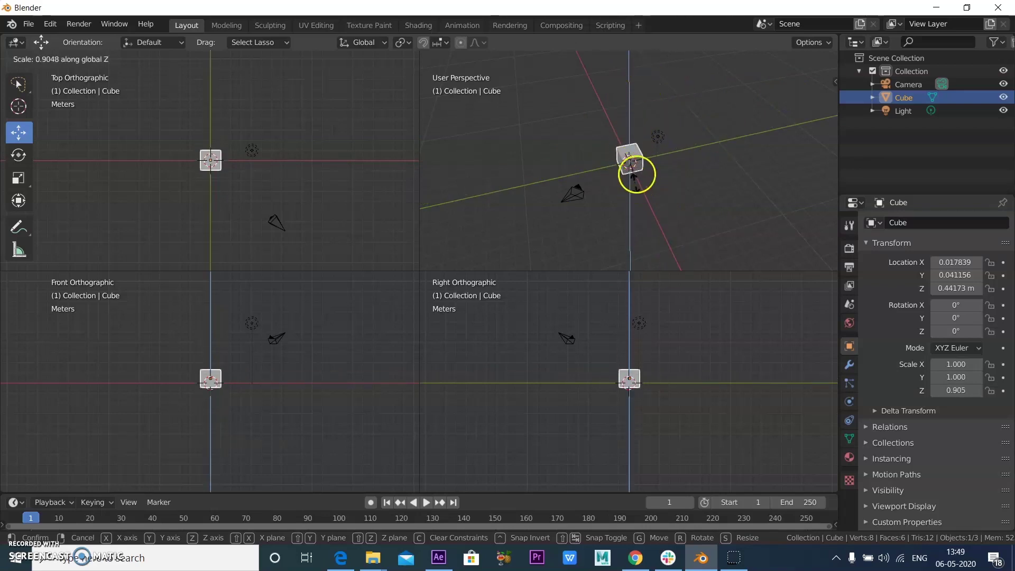
left_click(636, 131)
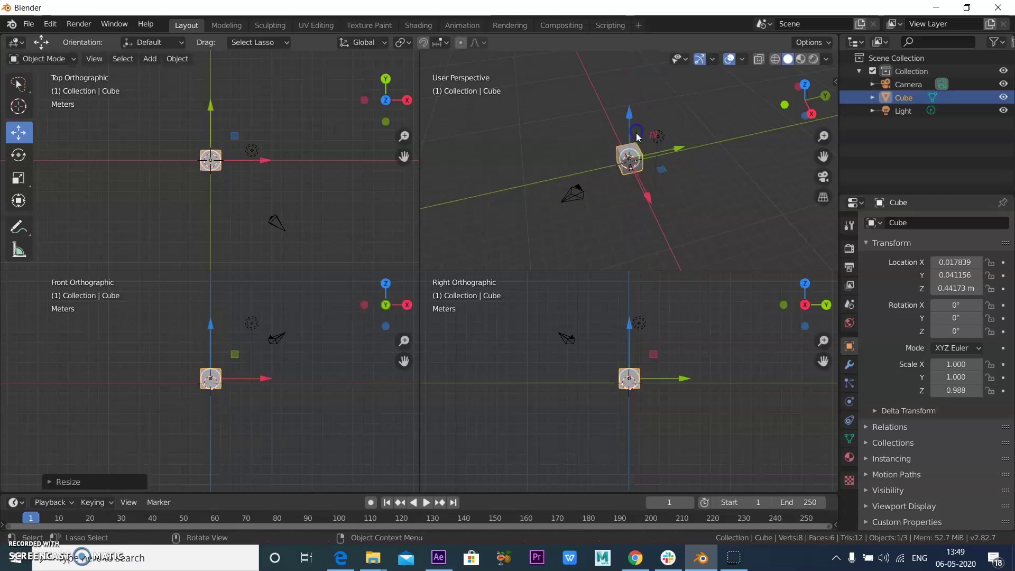
left_click(706, 207)
left_click(640, 154)
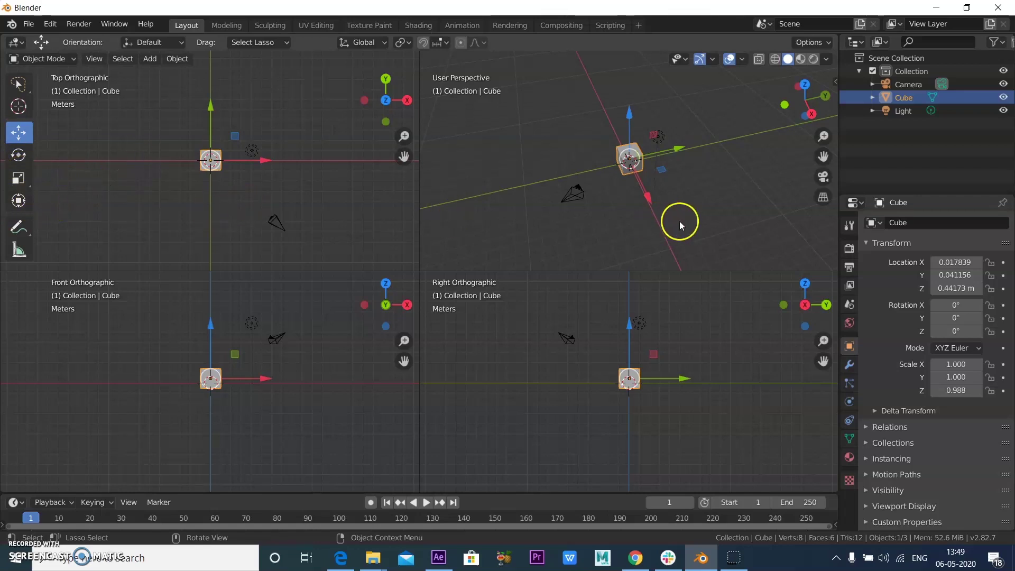
middle_click_drag(700, 209, 690, 183)
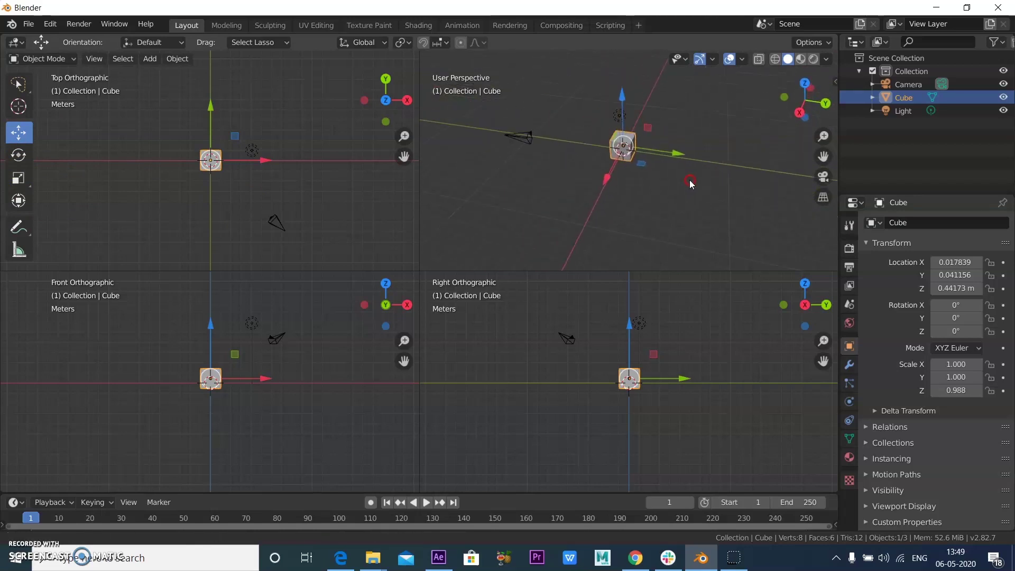
Zoom and pan the perspective view around the cube, and reselect the cube with the Select tool.
scroll(687, 181, "down", 5)
scroll(627, 155, "up", 10)
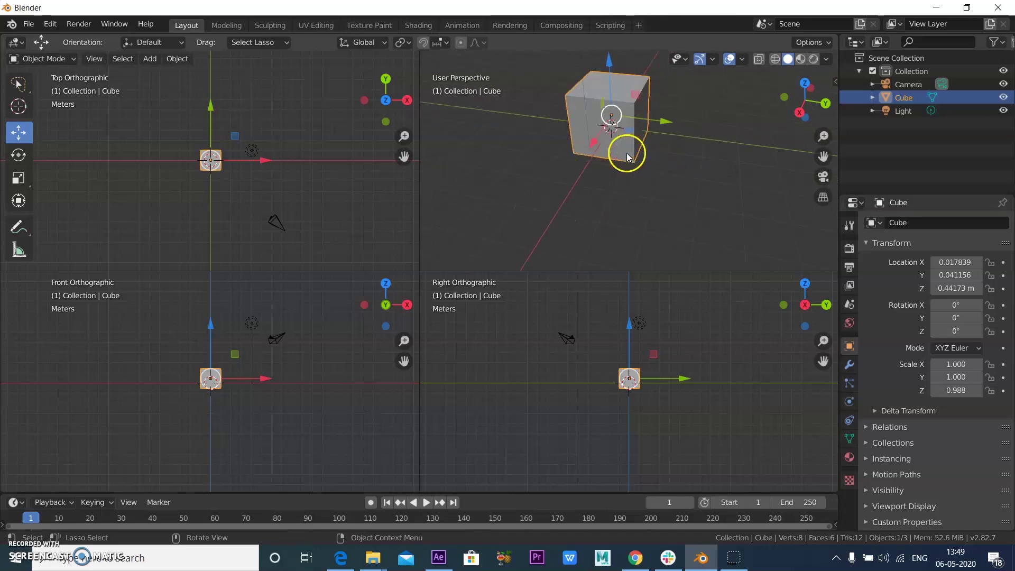
middle_click_drag(698, 163, 709, 196, "shift")
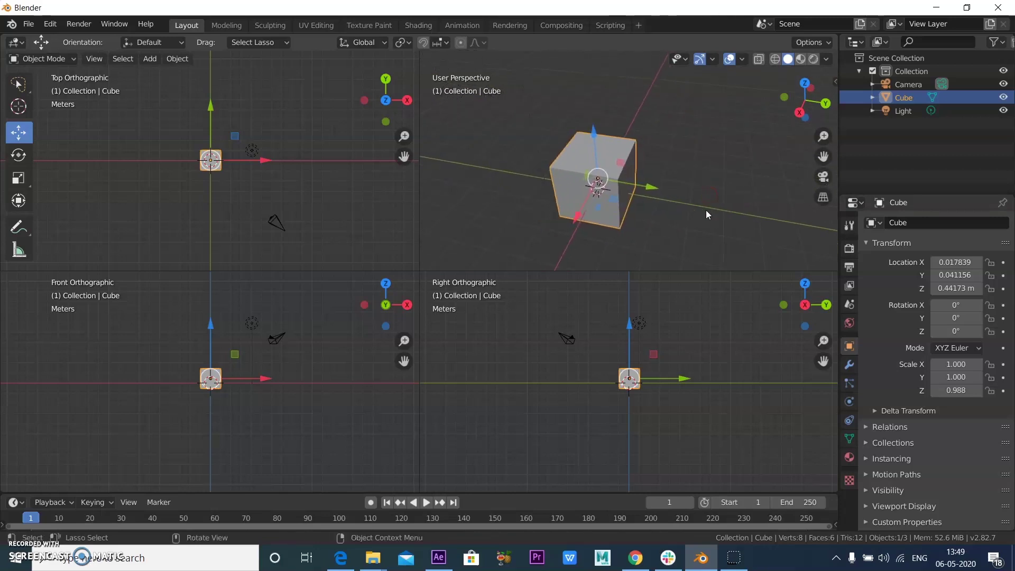
scroll(706, 212, "down", 1)
scroll(705, 210, "up", 1)
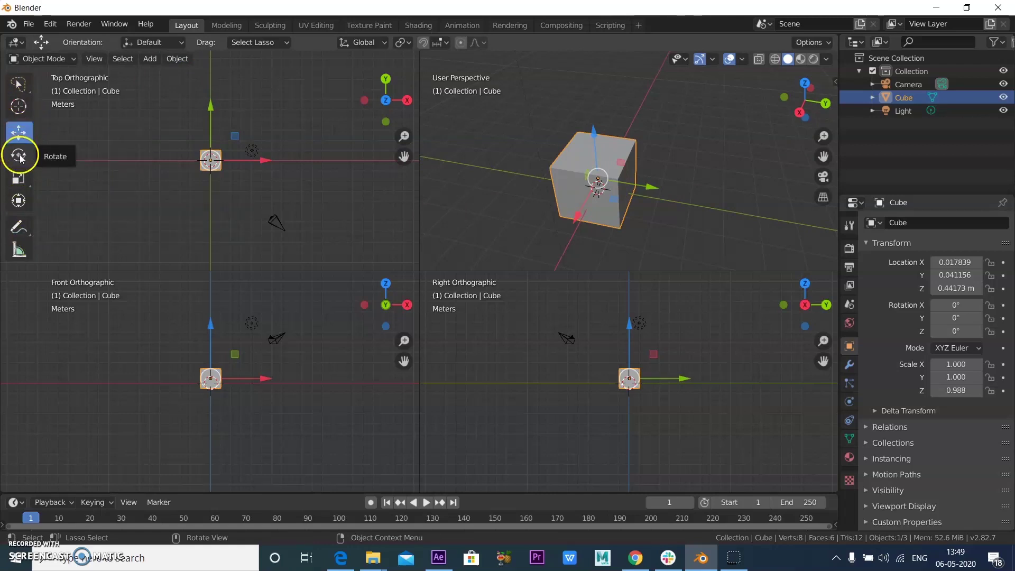
left_click(20, 90)
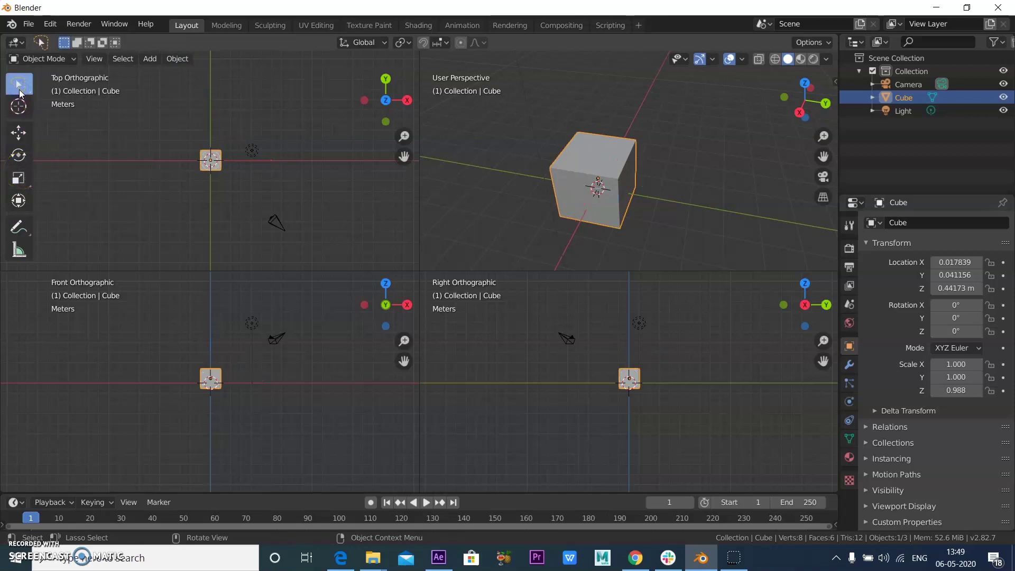
left_click(572, 214)
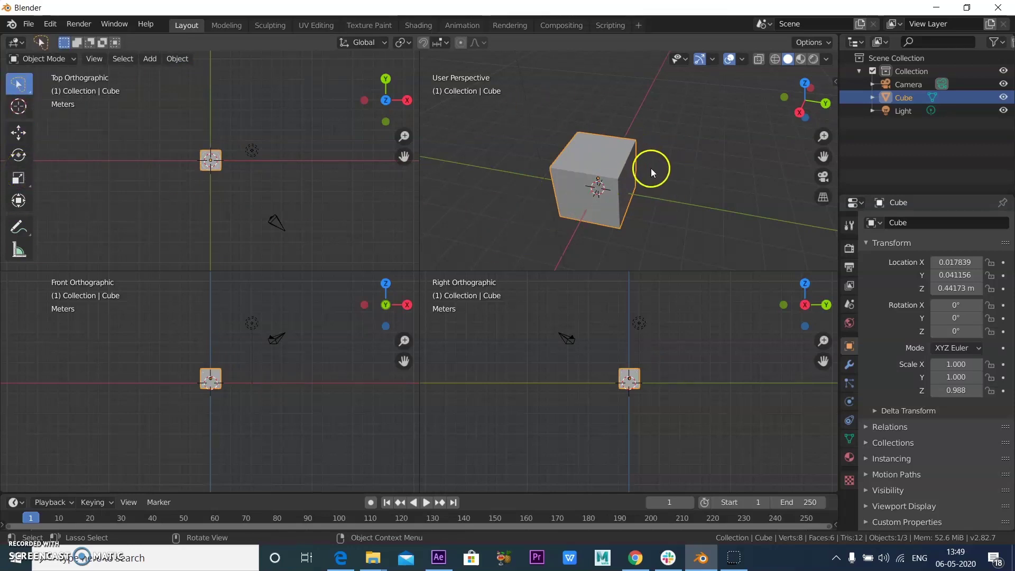
scroll(651, 168, "down", 3)
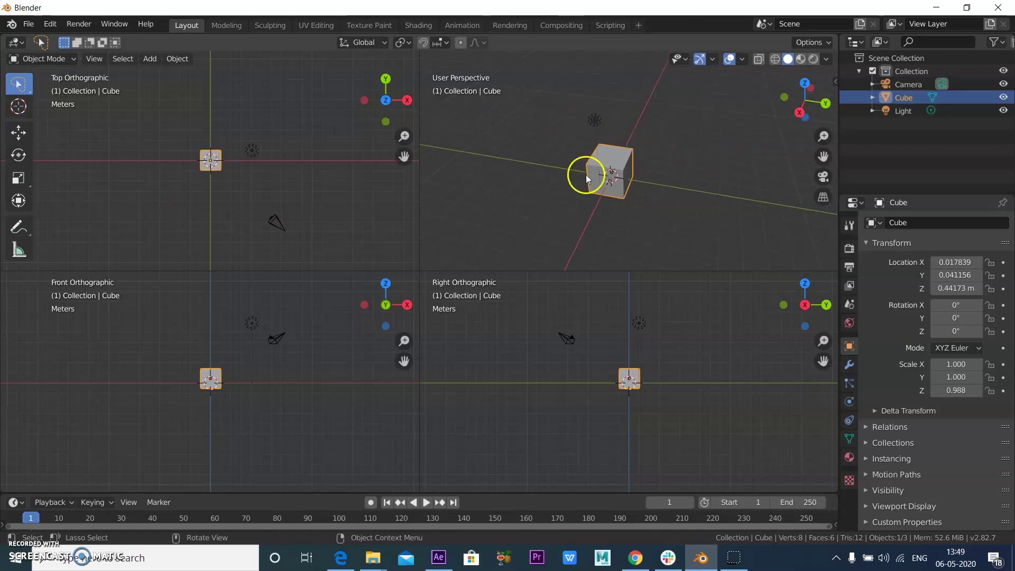
Add a cone mesh and move it along the Y axis to about 3.57 m.
left_click(152, 58)
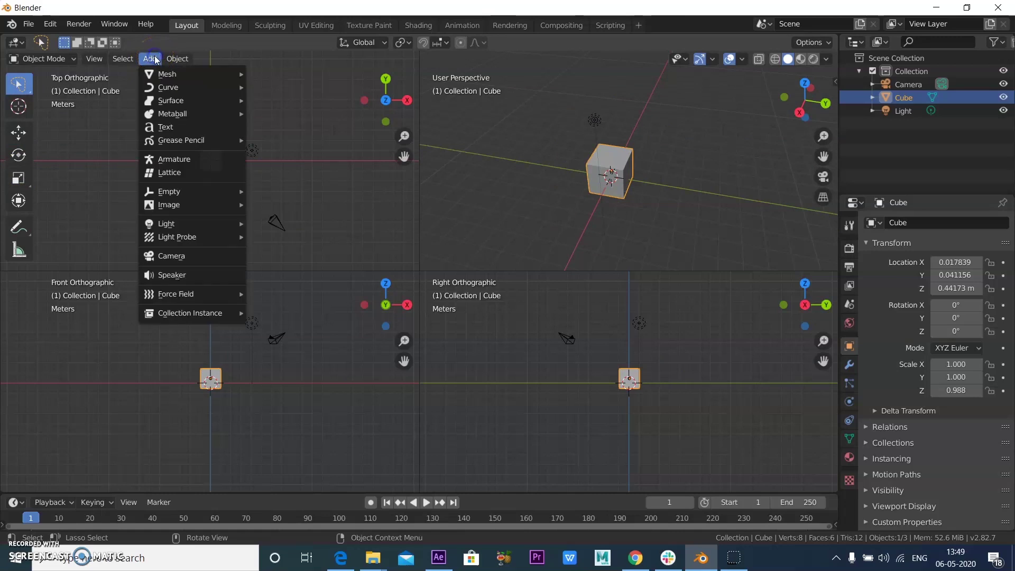
mouse_move(169, 79)
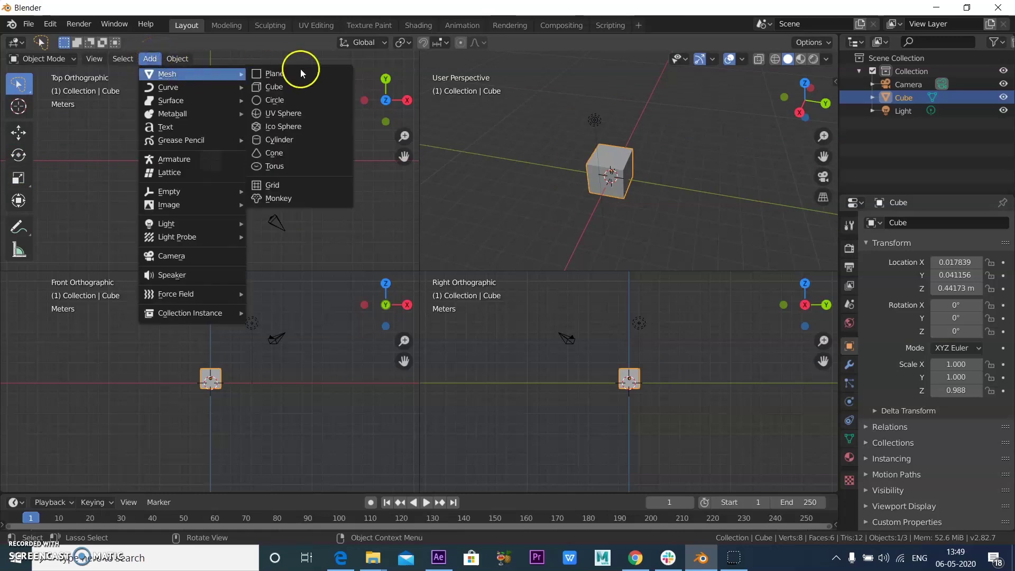
left_click(301, 152)
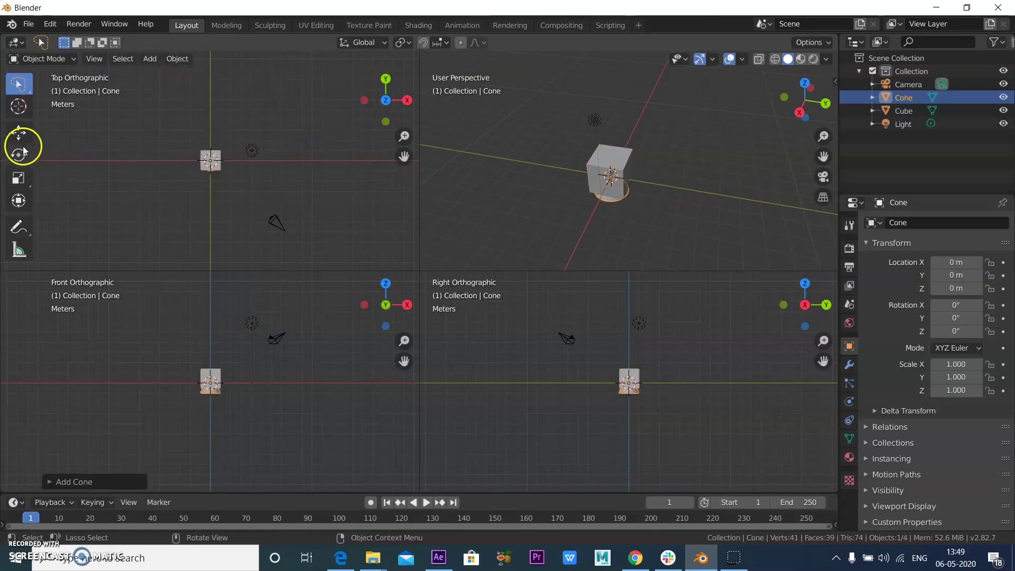
left_click(18, 133)
left_click_drag(650, 193, 717, 192)
Add a torus mesh and move it along the Y axis to about -3.94 m.
left_click(150, 58)
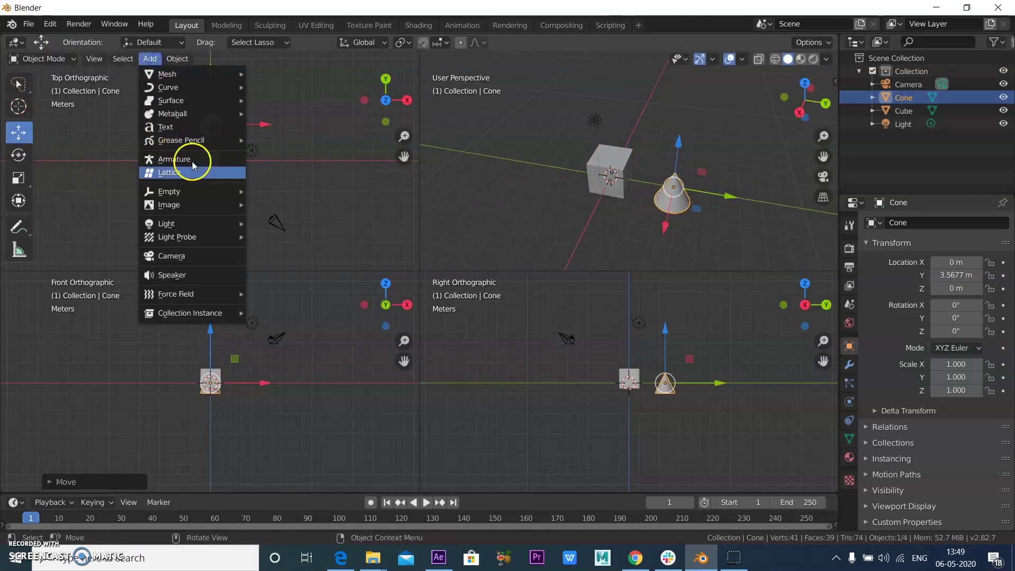
mouse_move(231, 75)
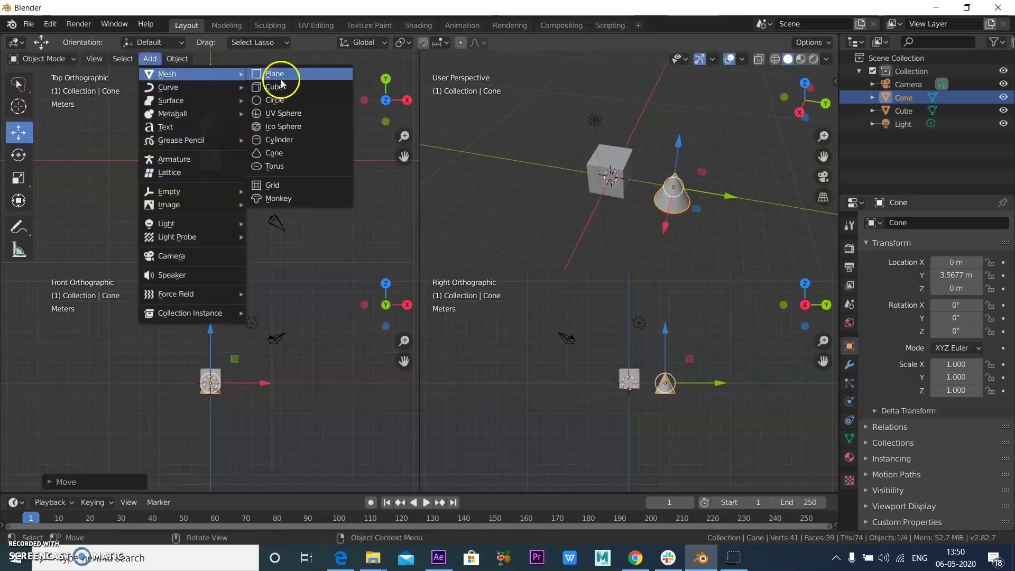
left_click(288, 165)
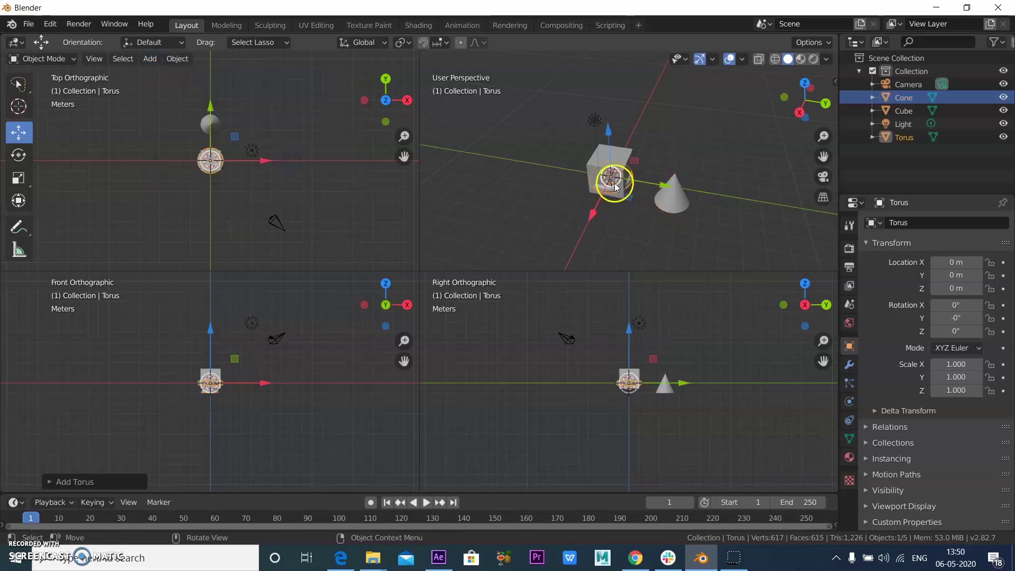
left_click_drag(657, 182, 591, 182)
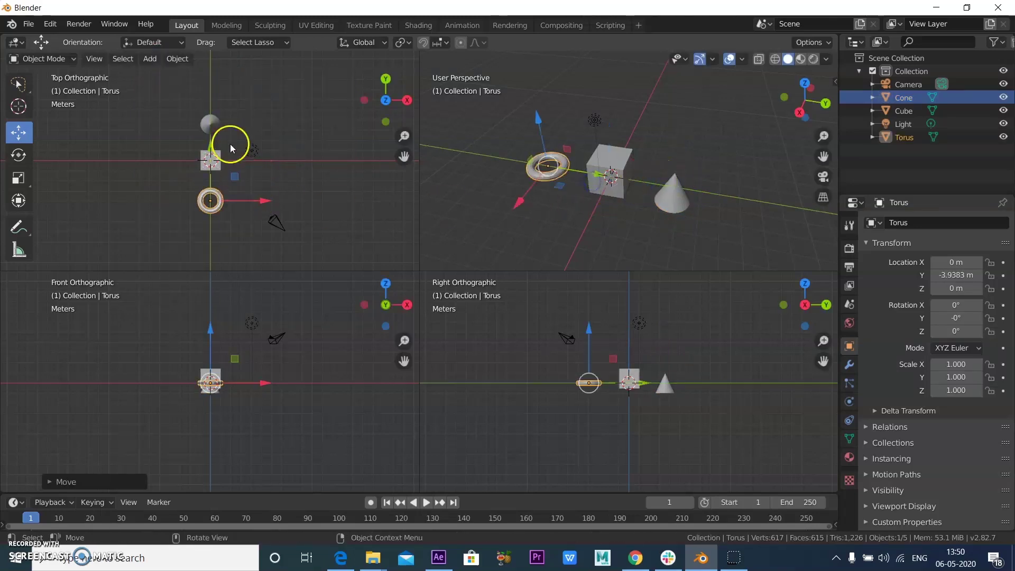
Add a cylinder mesh and move it along the X axis to about 4.16 m.
left_click(158, 58)
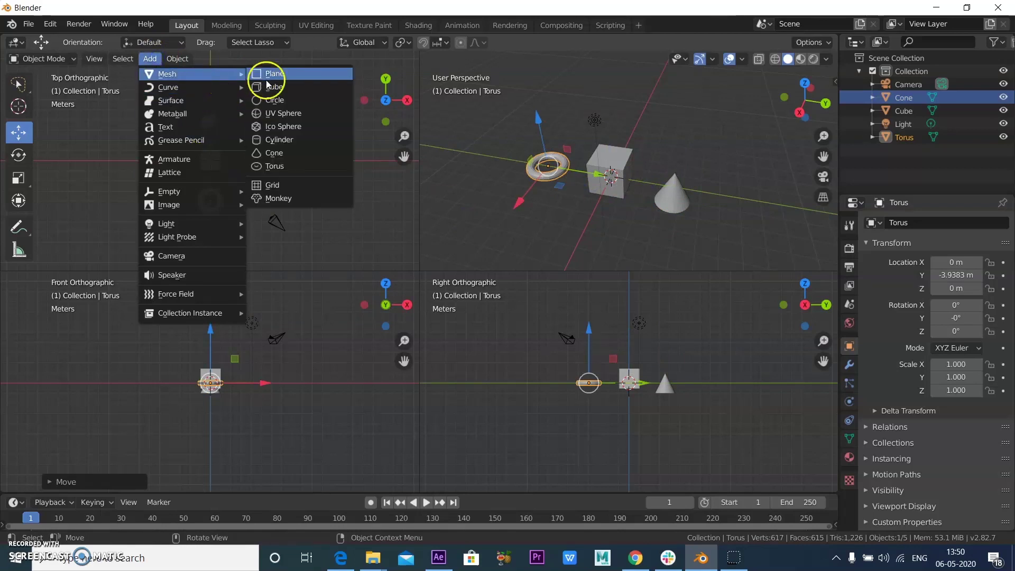
left_click(280, 139)
left_click_drag(592, 214, 561, 268)
Add a UV sphere and move it along the X axis to about -6.79 m.
left_click(155, 59)
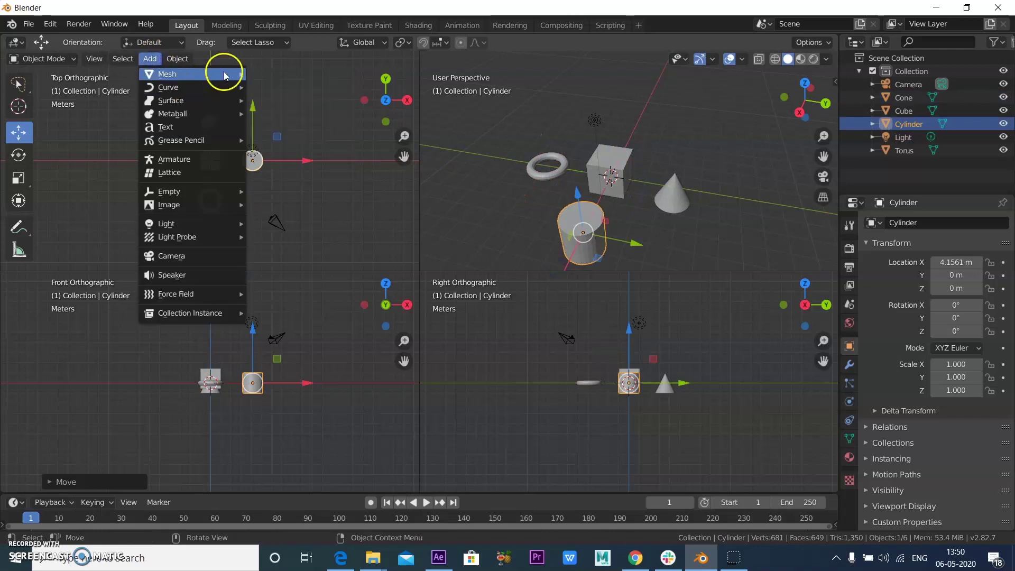
mouse_move(224, 73)
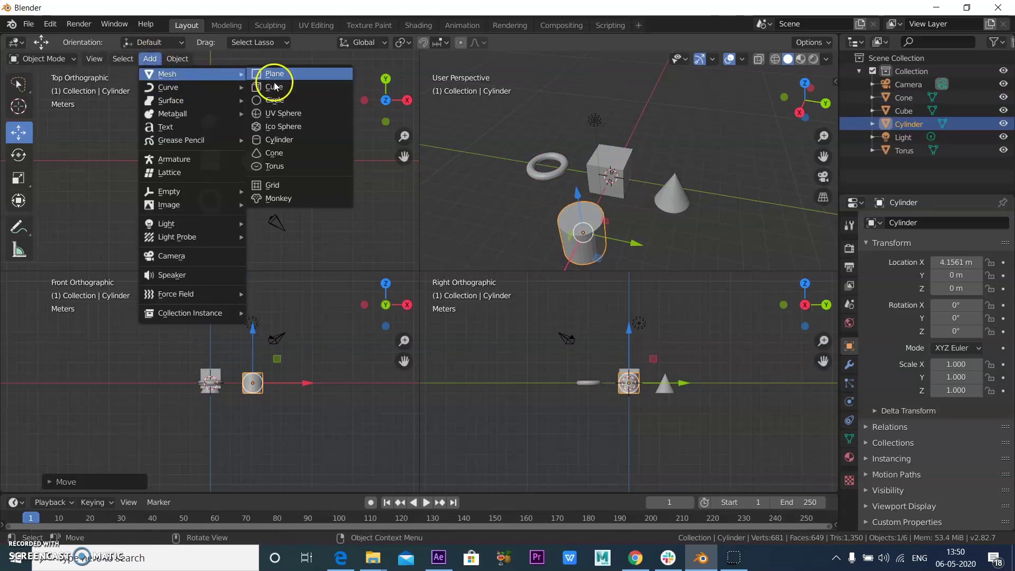
left_click(301, 115)
left_click_drag(592, 207, 652, 170)
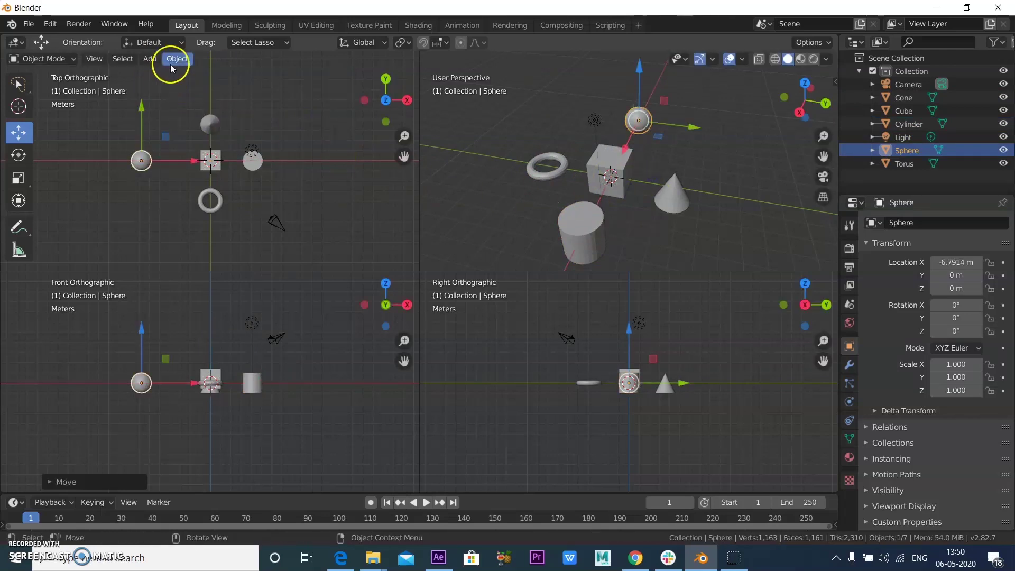
Add a monkey mesh and raise it along the Z axis to about 3.94 m, above the cube.
left_click(149, 58)
mouse_move(206, 79)
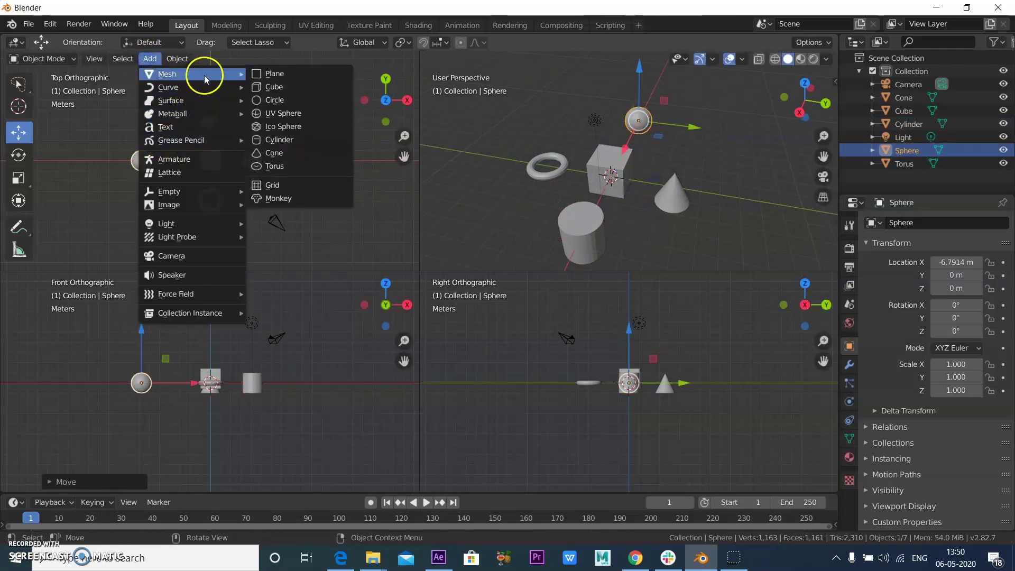
left_click(290, 197)
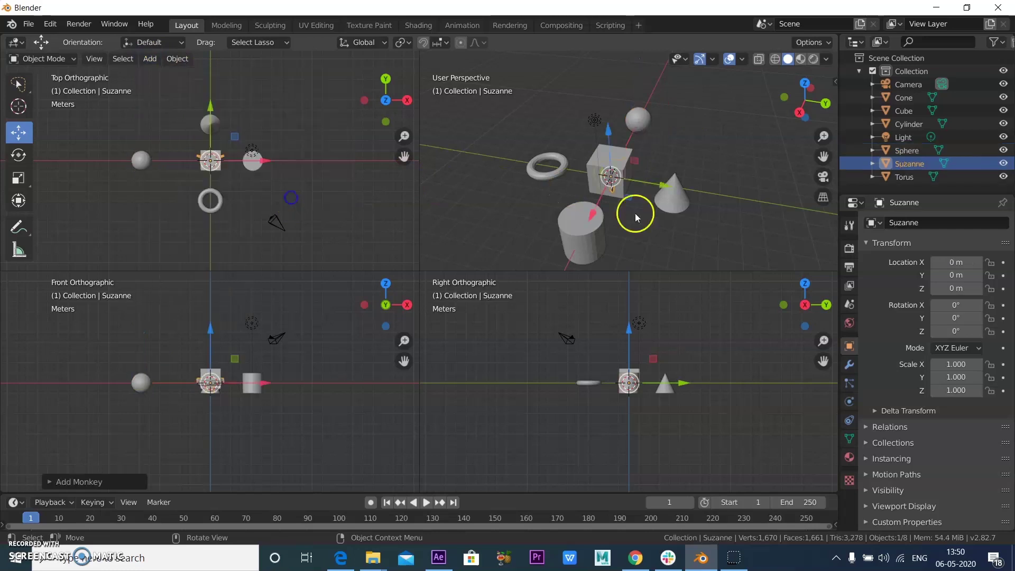
left_click_drag(612, 134, 611, 72)
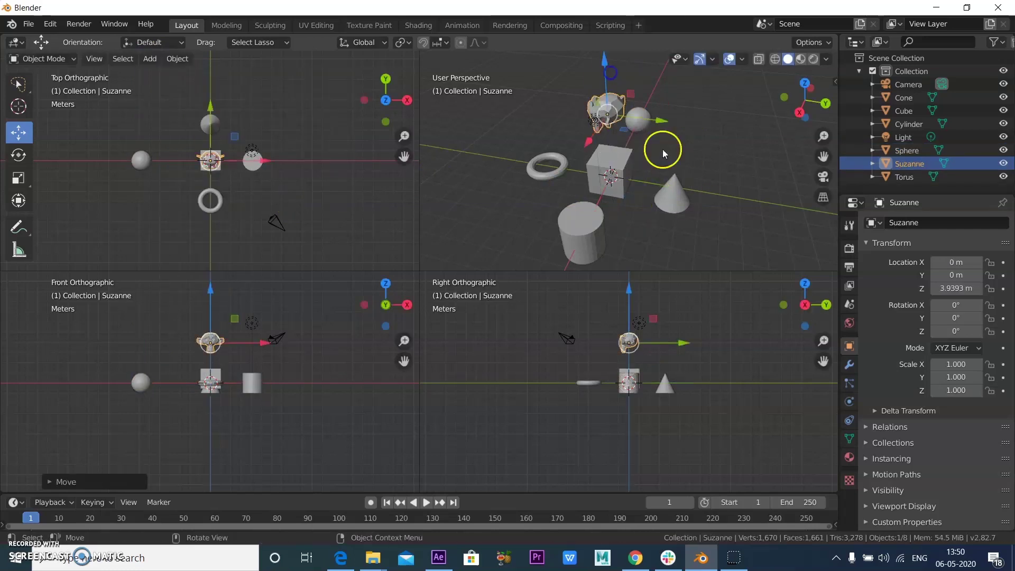
Select the cone and move it farther from the cube along the Y axis, to about 5.64 m.
middle_click_drag(658, 219, 683, 167)
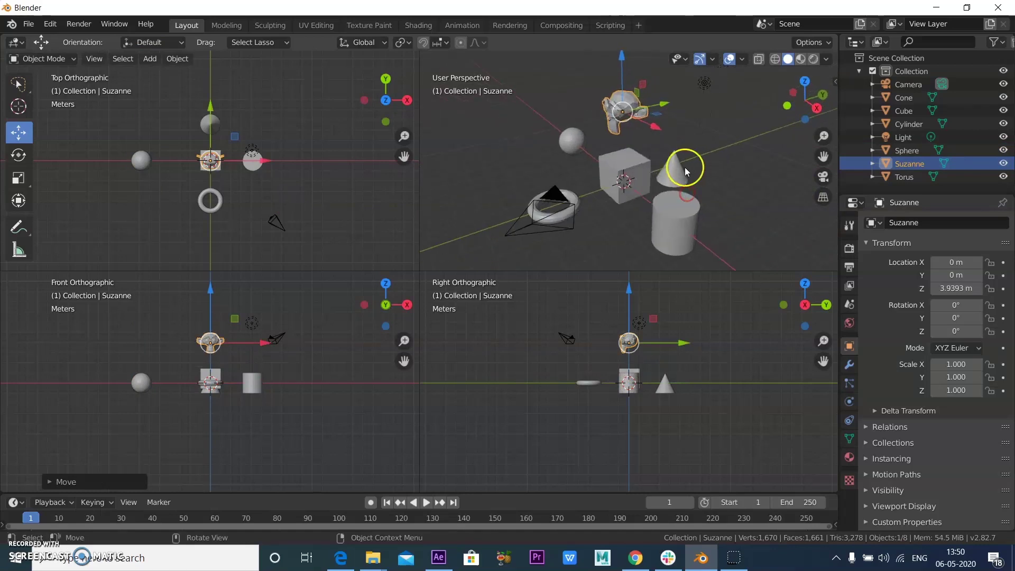
left_click(682, 167)
left_click_drag(708, 152, 738, 145)
Switch from the four-way view to a single perspective view and maximize the 3D viewport.
middle_click_drag(620, 175, 695, 192)
key("ctrl+alt+q")
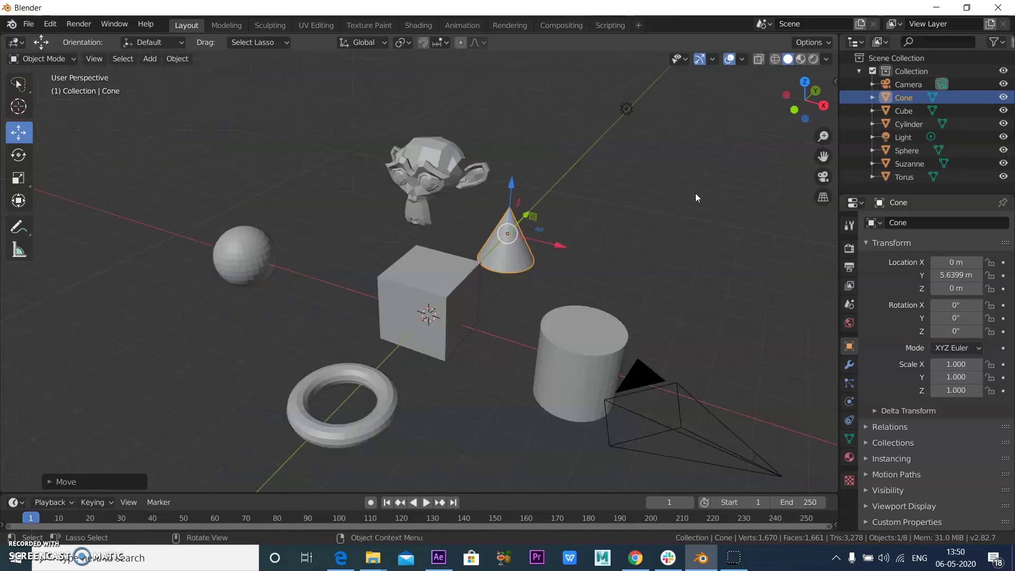
key("ctrl+space")
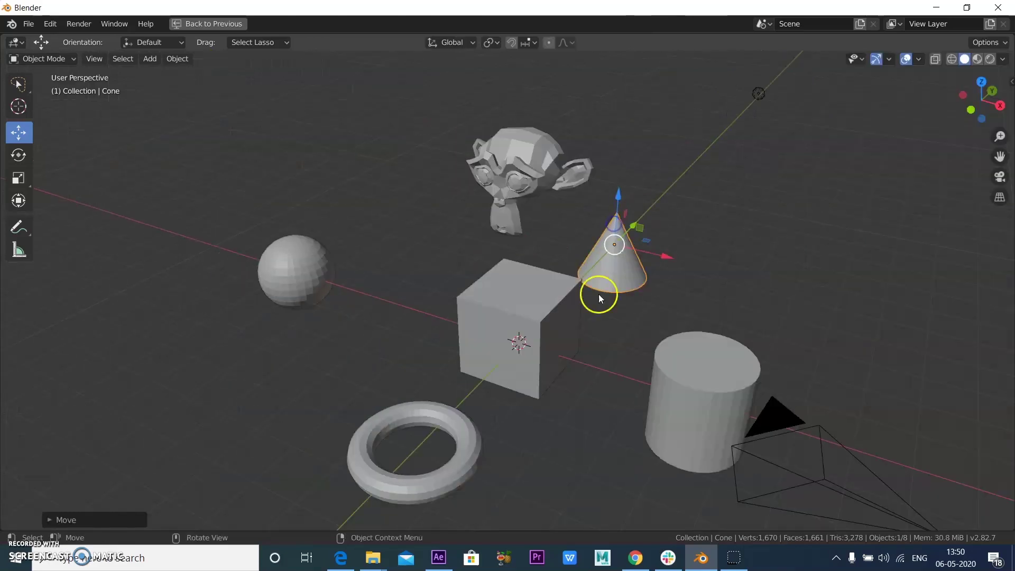
Examine the arranged objects from the top, left, back, right, front and bottom, and return to an angled perspective view.
scroll(589, 321, "down", 2)
middle_click_drag(525, 371, 553, 350, "alt")
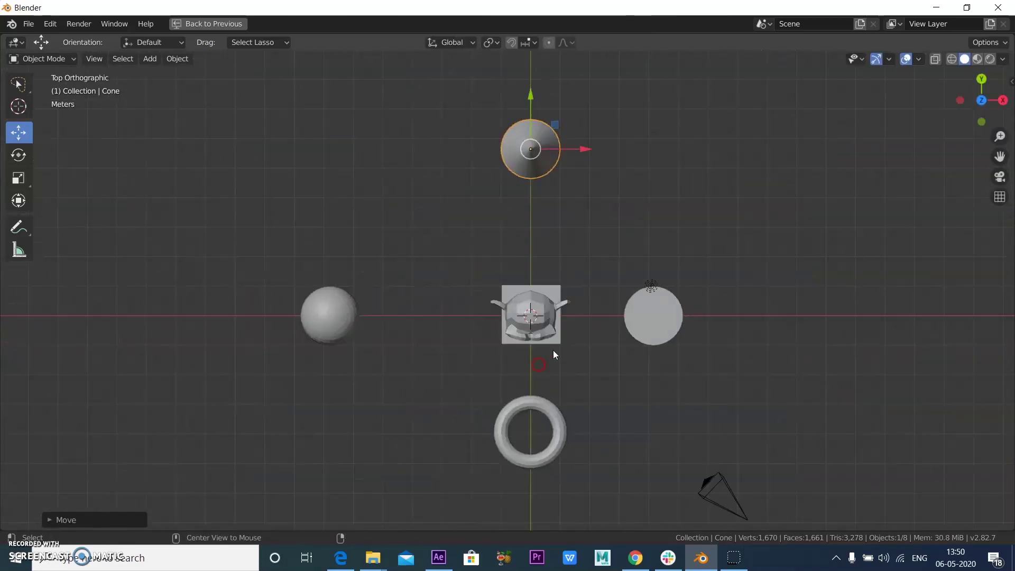
middle_click_drag(611, 328, 592, 281)
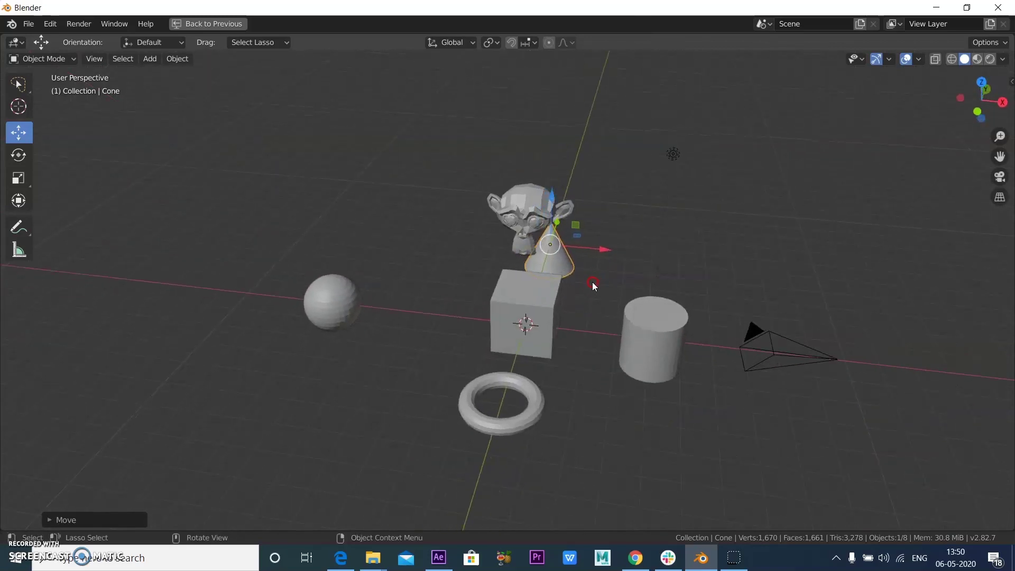
left_click(960, 97)
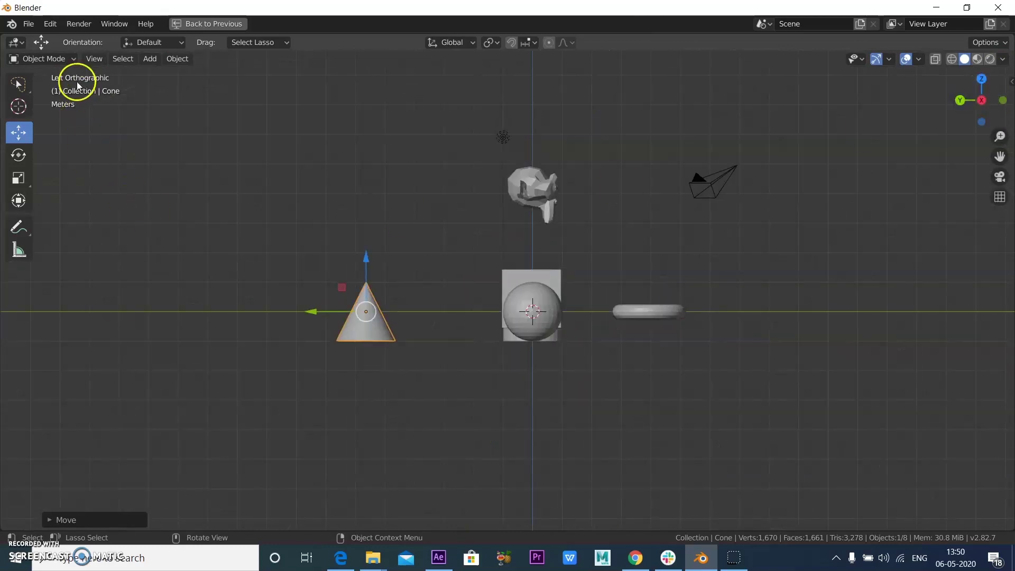
left_click(960, 100)
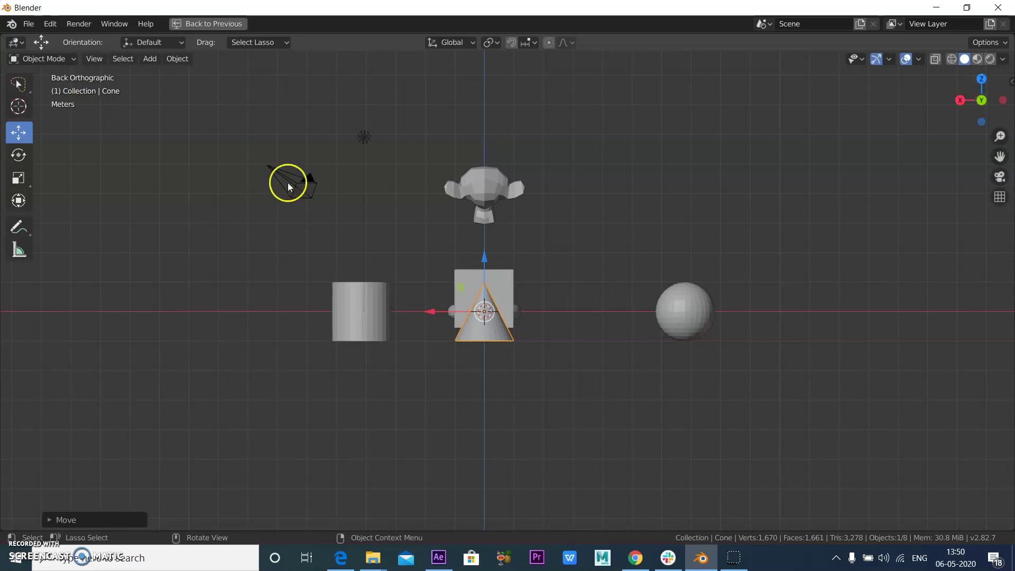
left_click(958, 98)
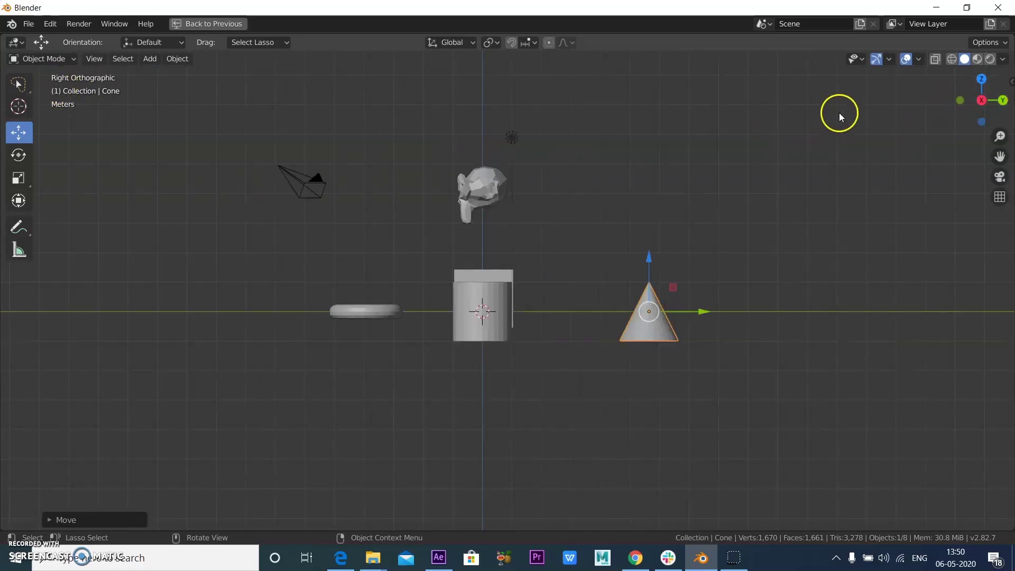
left_click(959, 100)
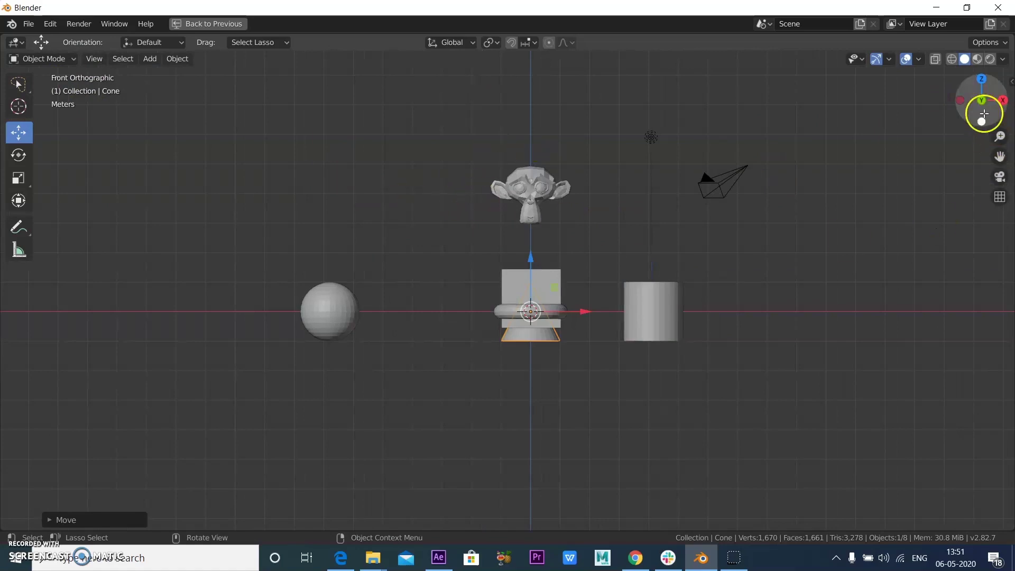
left_click(982, 80)
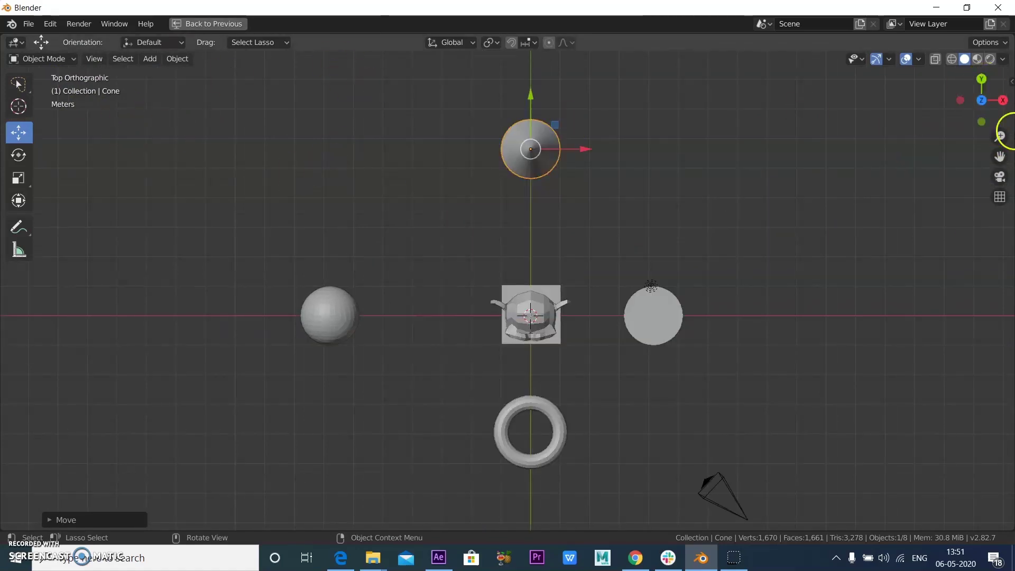
left_click(981, 123)
left_click(980, 122)
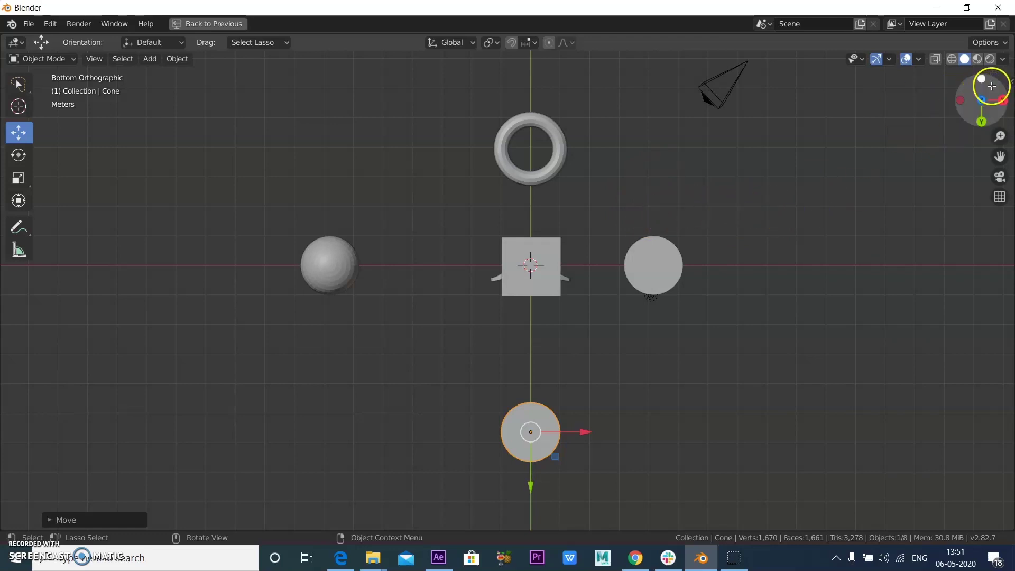
left_click_drag(992, 86, 481, 259)
mouse_move(480, 259)
middle_mouse_down()
mouse_move(451, 234)
mouse_move(475, 240)
mouse_move(494, 228)
mouse_move(573, 261)
mouse_move(532, 181)
mouse_move(465, 258)
mouse_move(481, 234)
mouse_move(438, 247)
mouse_move(458, 258)
mouse_move(490, 231)
mouse_move(480, 244)
middle_mouse_up()
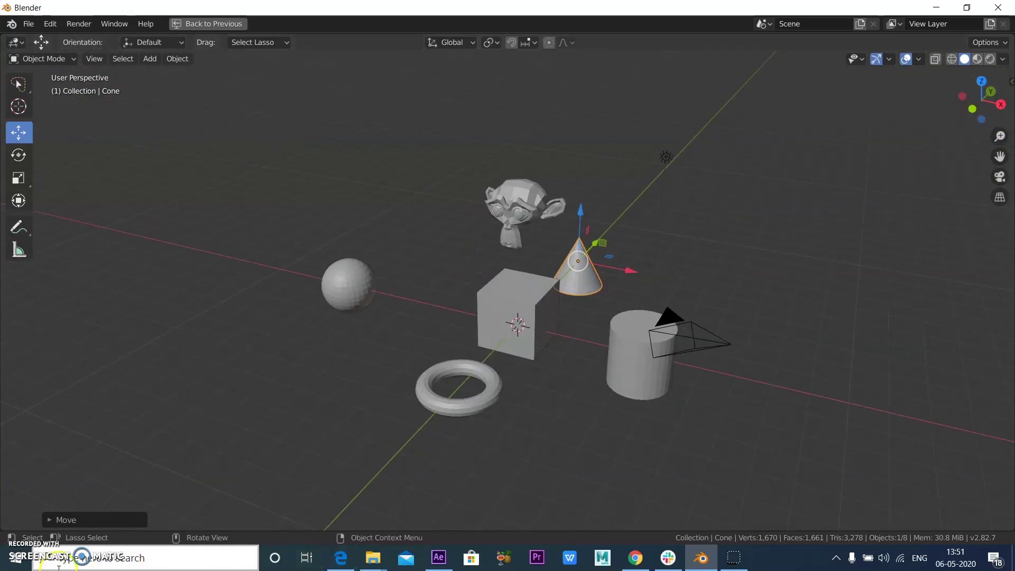